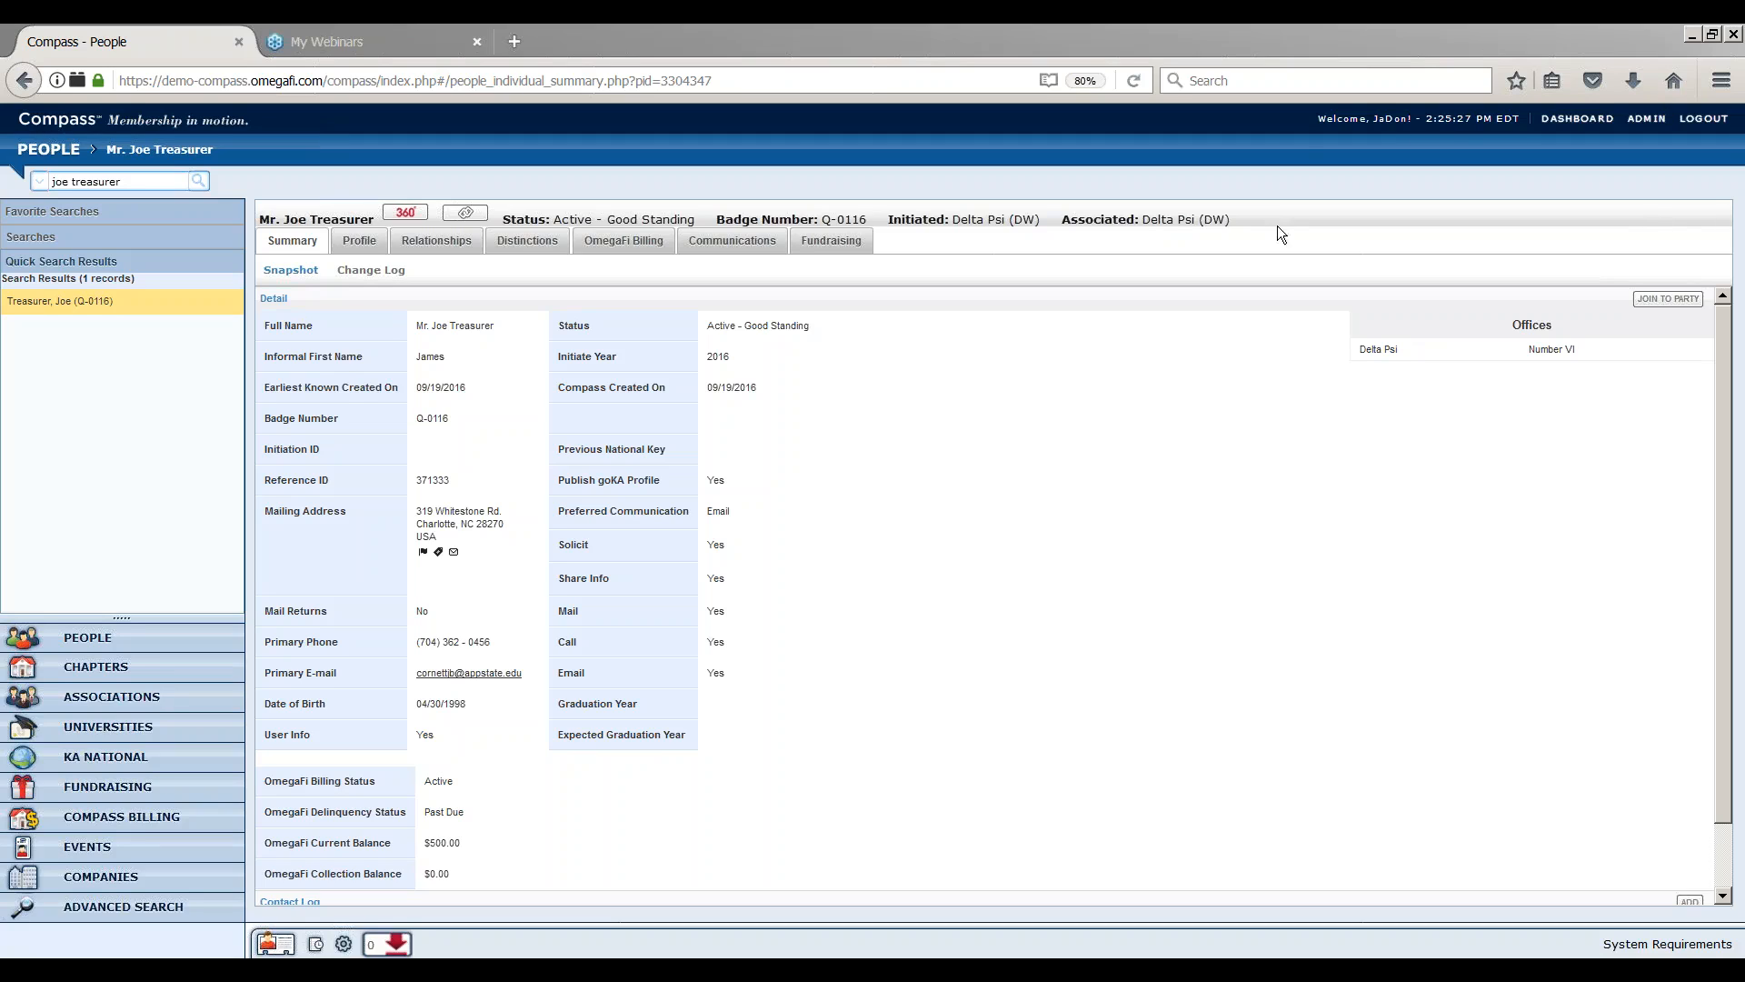
Start a new contact log entry for the member with type Email Update and close the form without saving
left_click(927, 642)
scroll(925, 641, "down", 2)
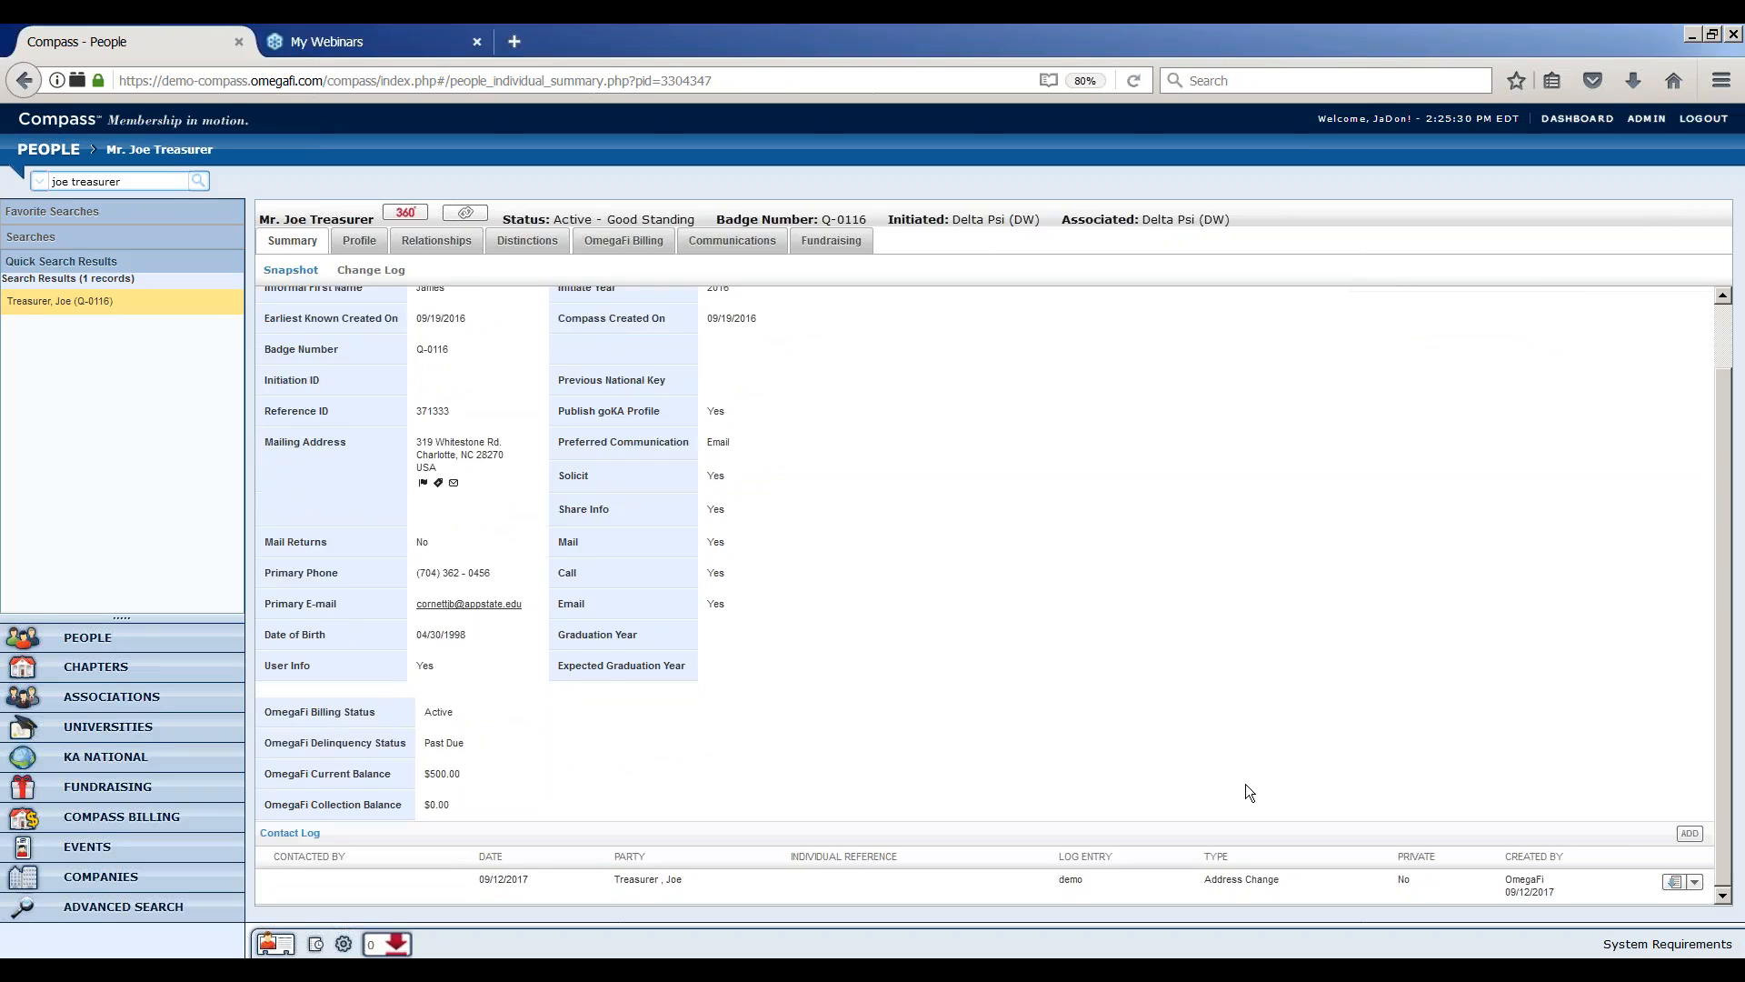
left_click(1690, 833)
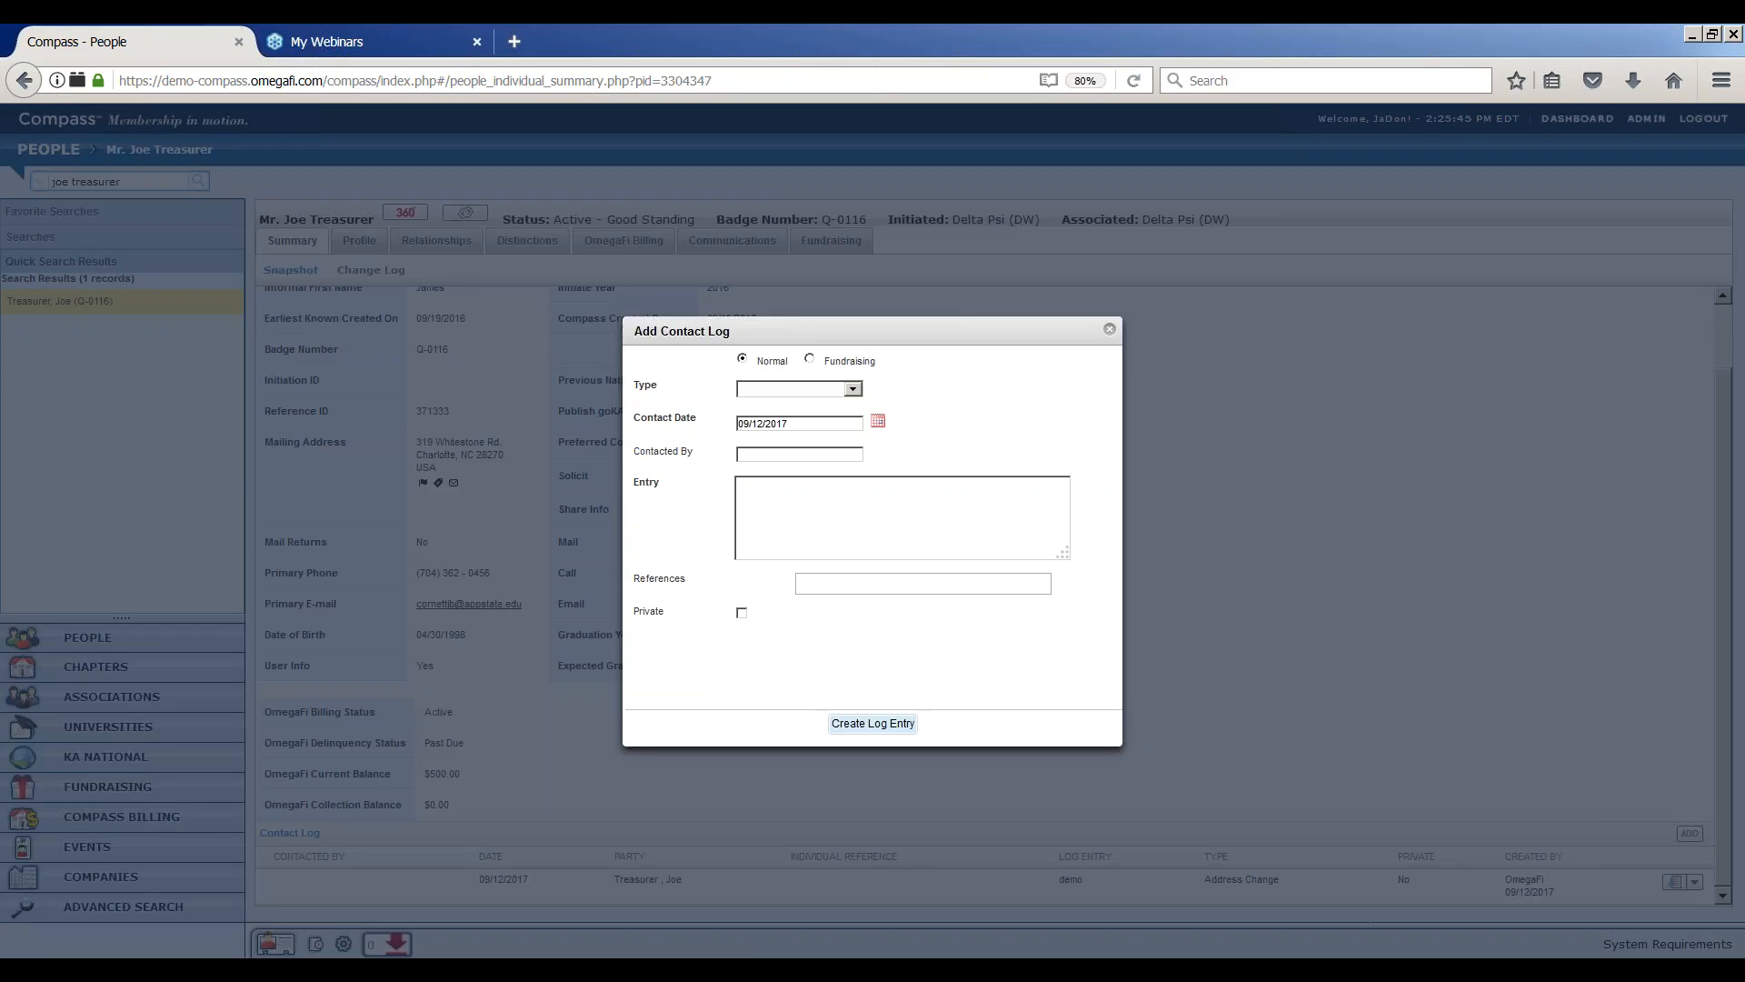
left_click(858, 389)
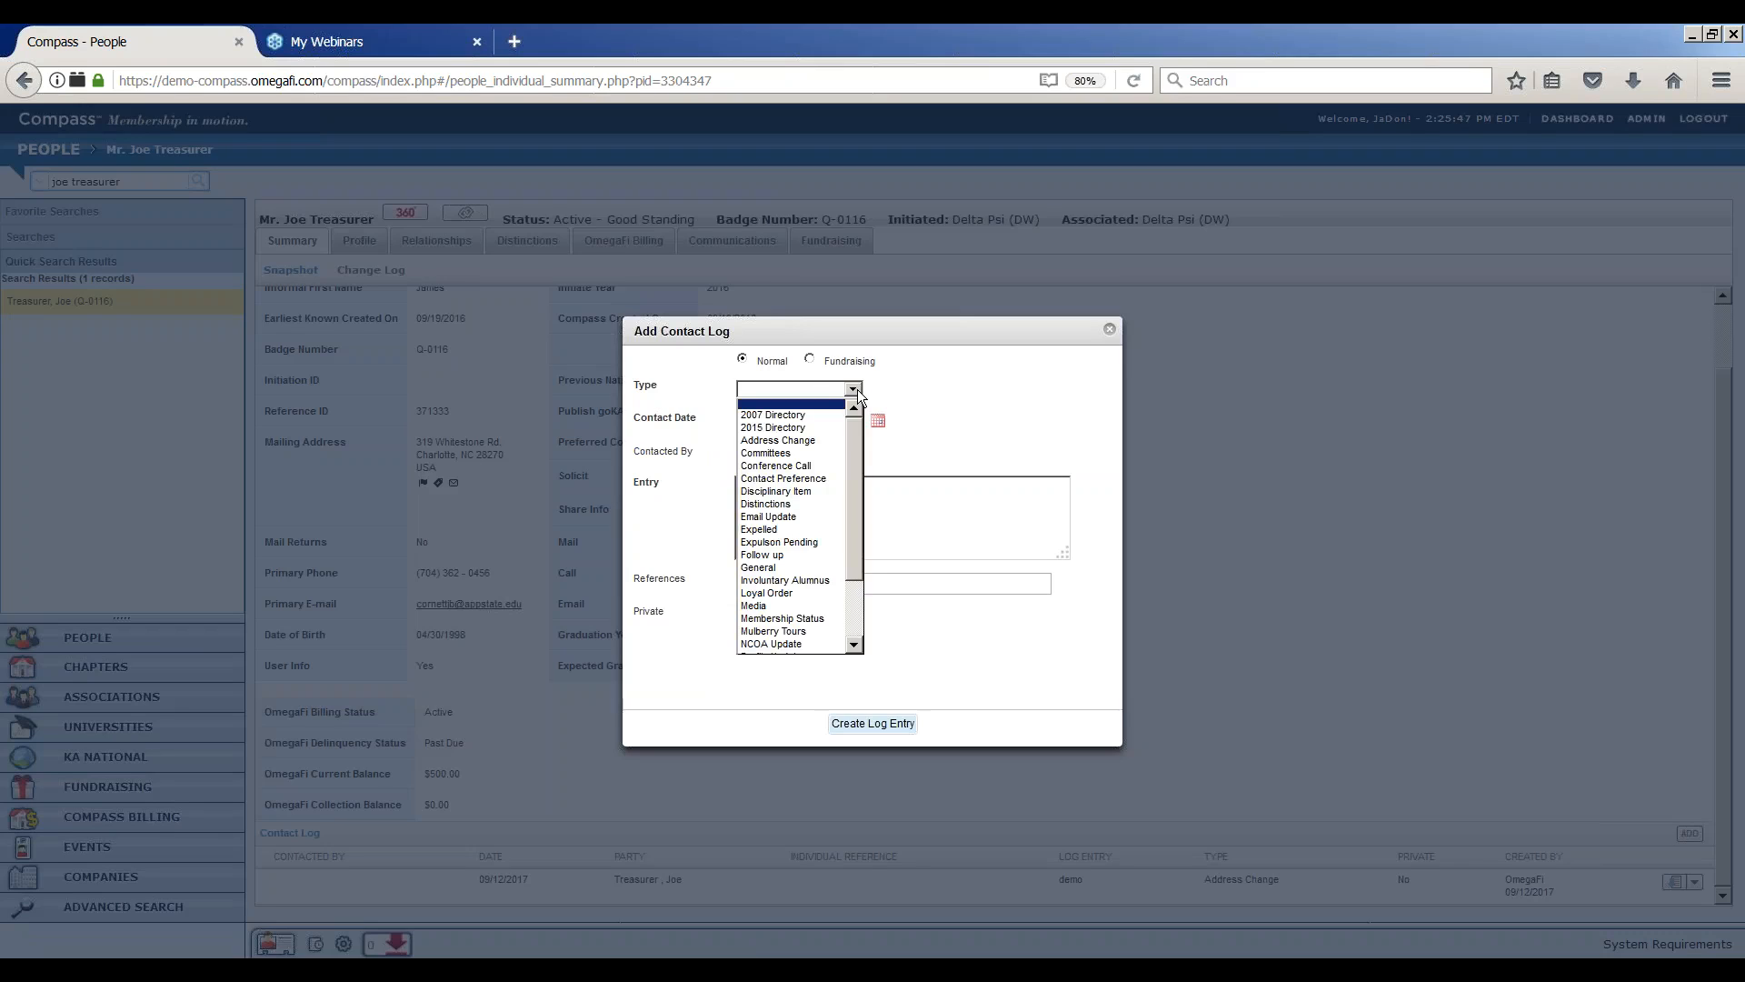
left_click(800, 516)
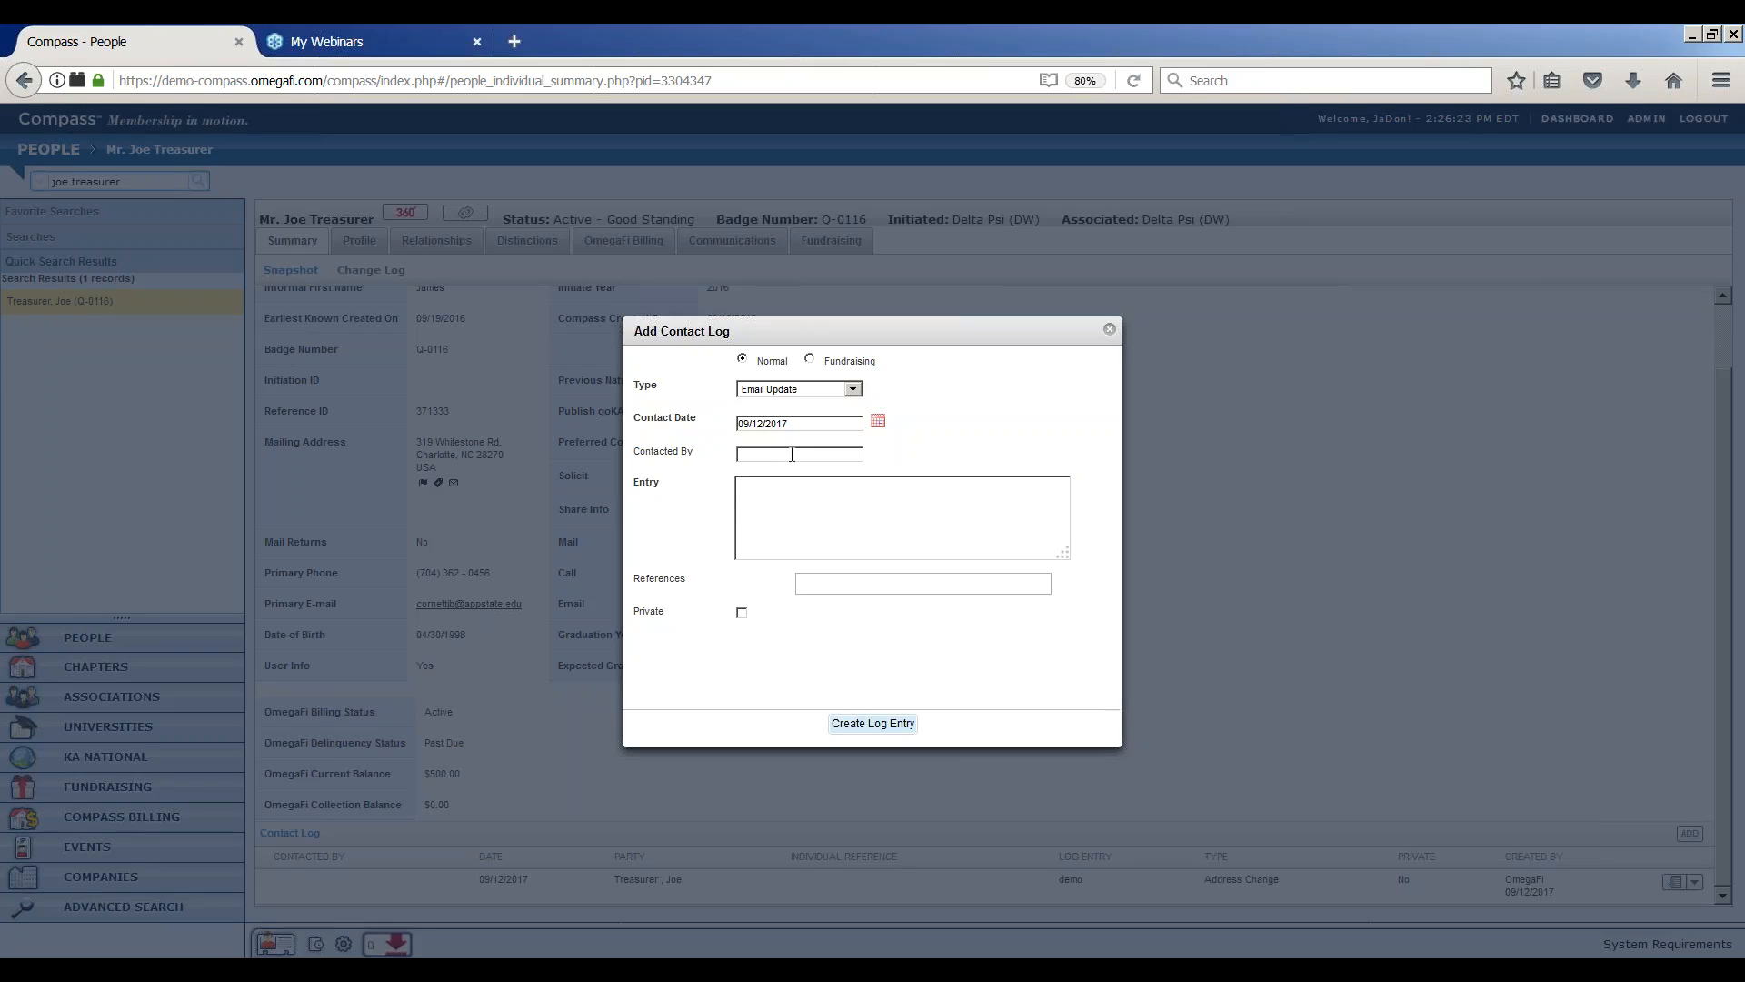
key("Tab")
left_click(856, 586)
left_click(856, 586)
left_click(1114, 330)
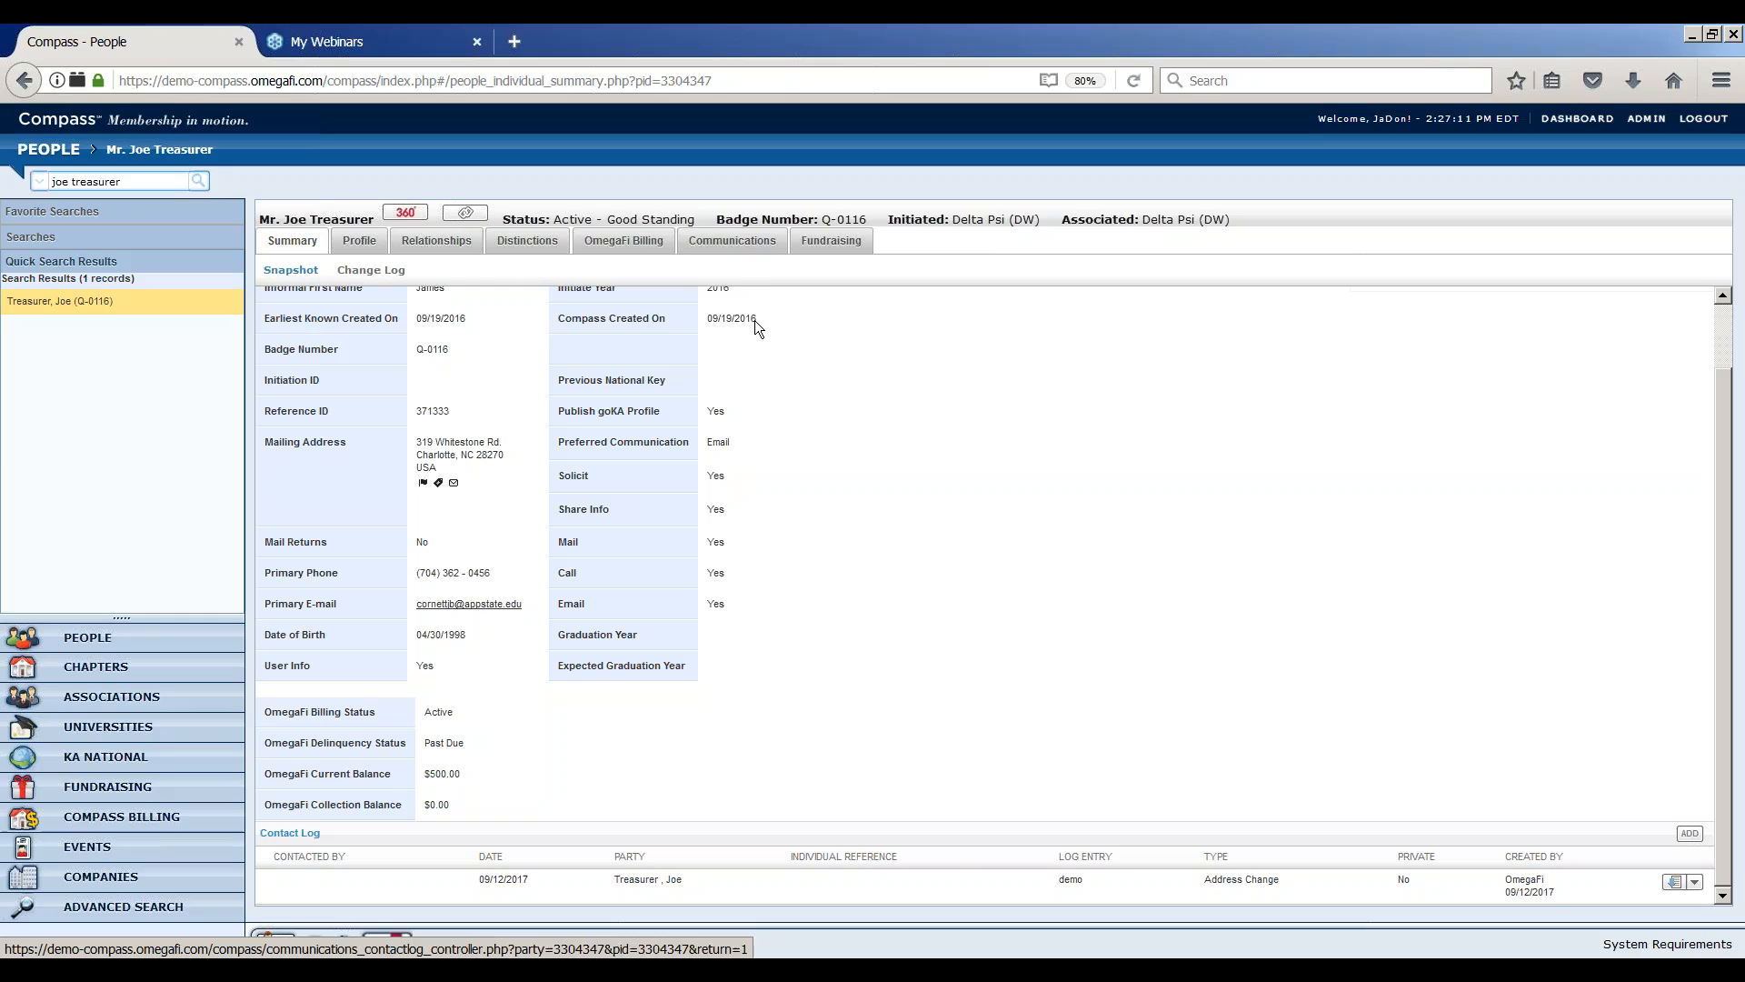
Review the member's contact log under Communications, its upload option, and the member's change log
left_click(749, 254)
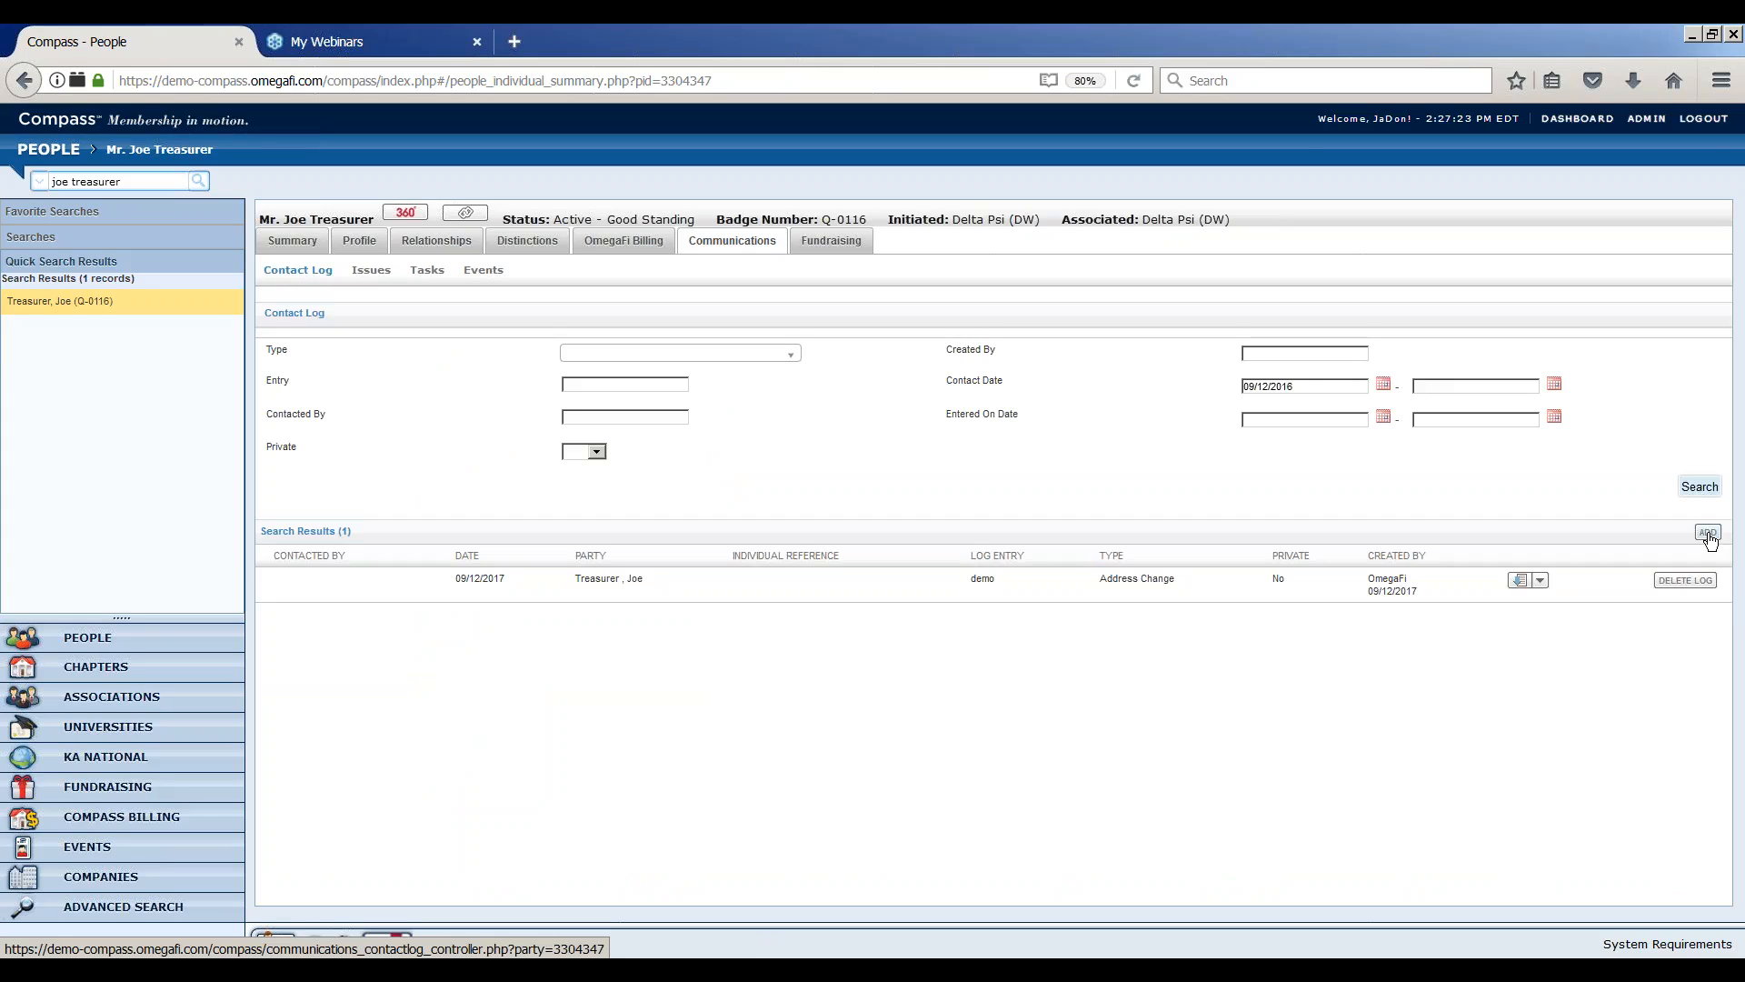
left_click(1541, 583)
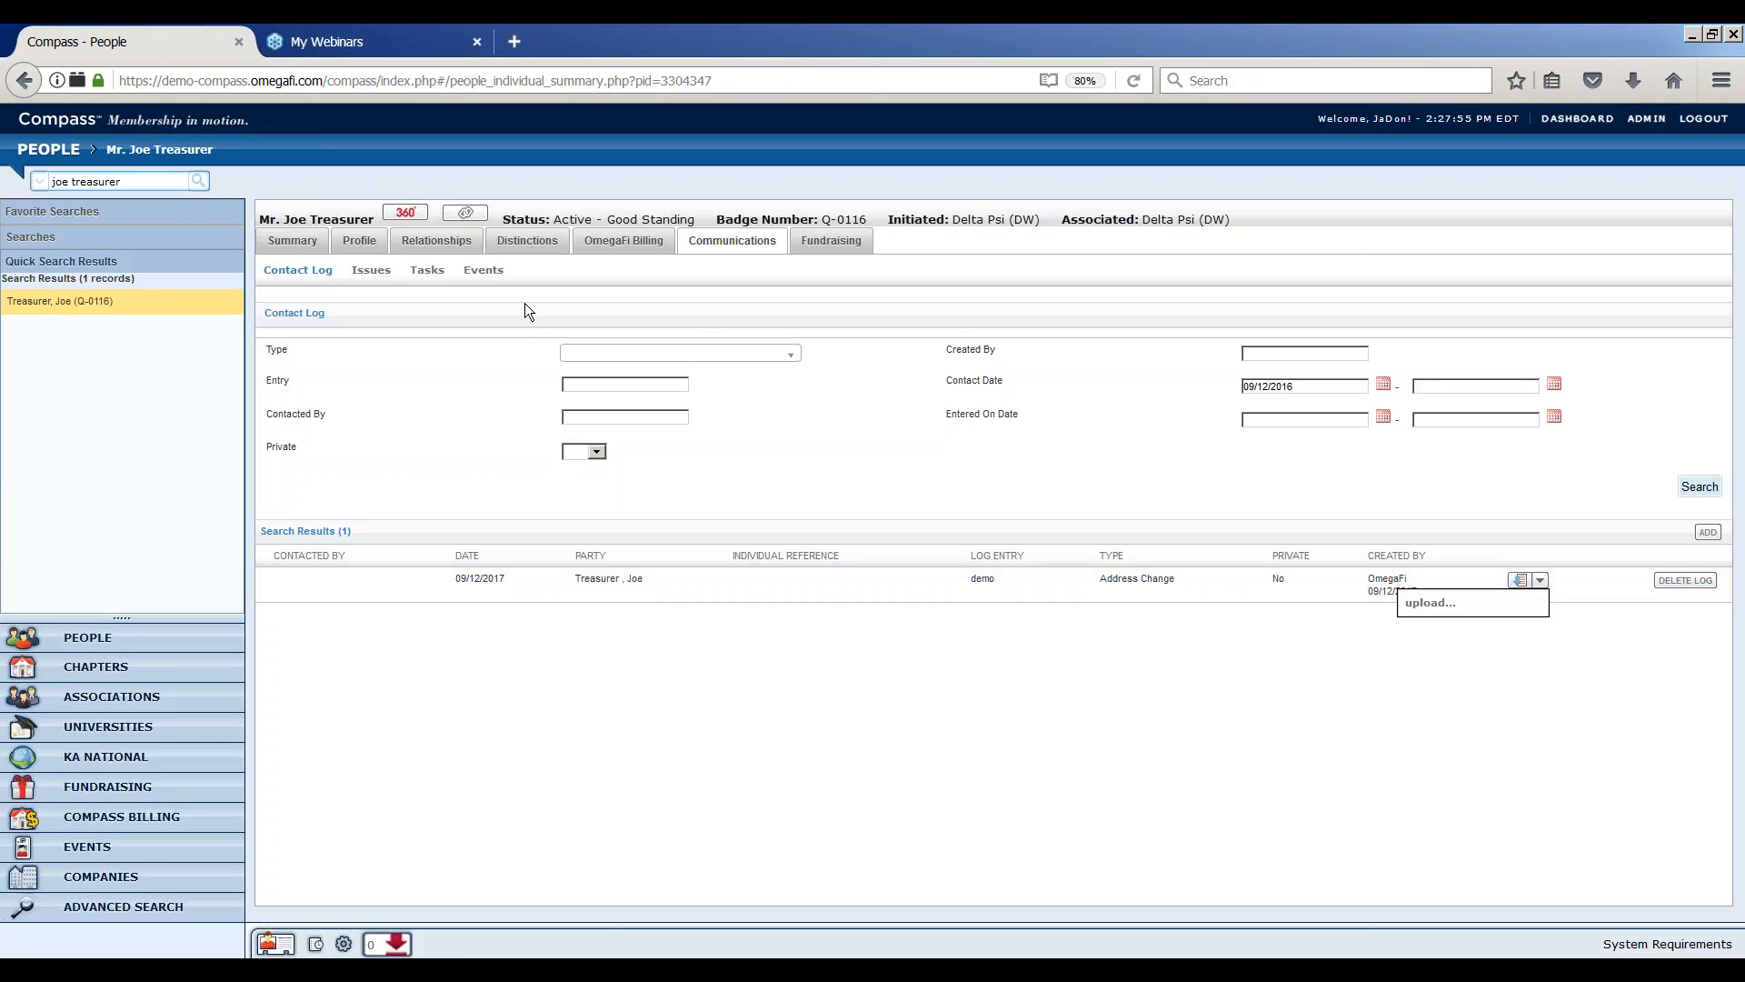
left_click(291, 247)
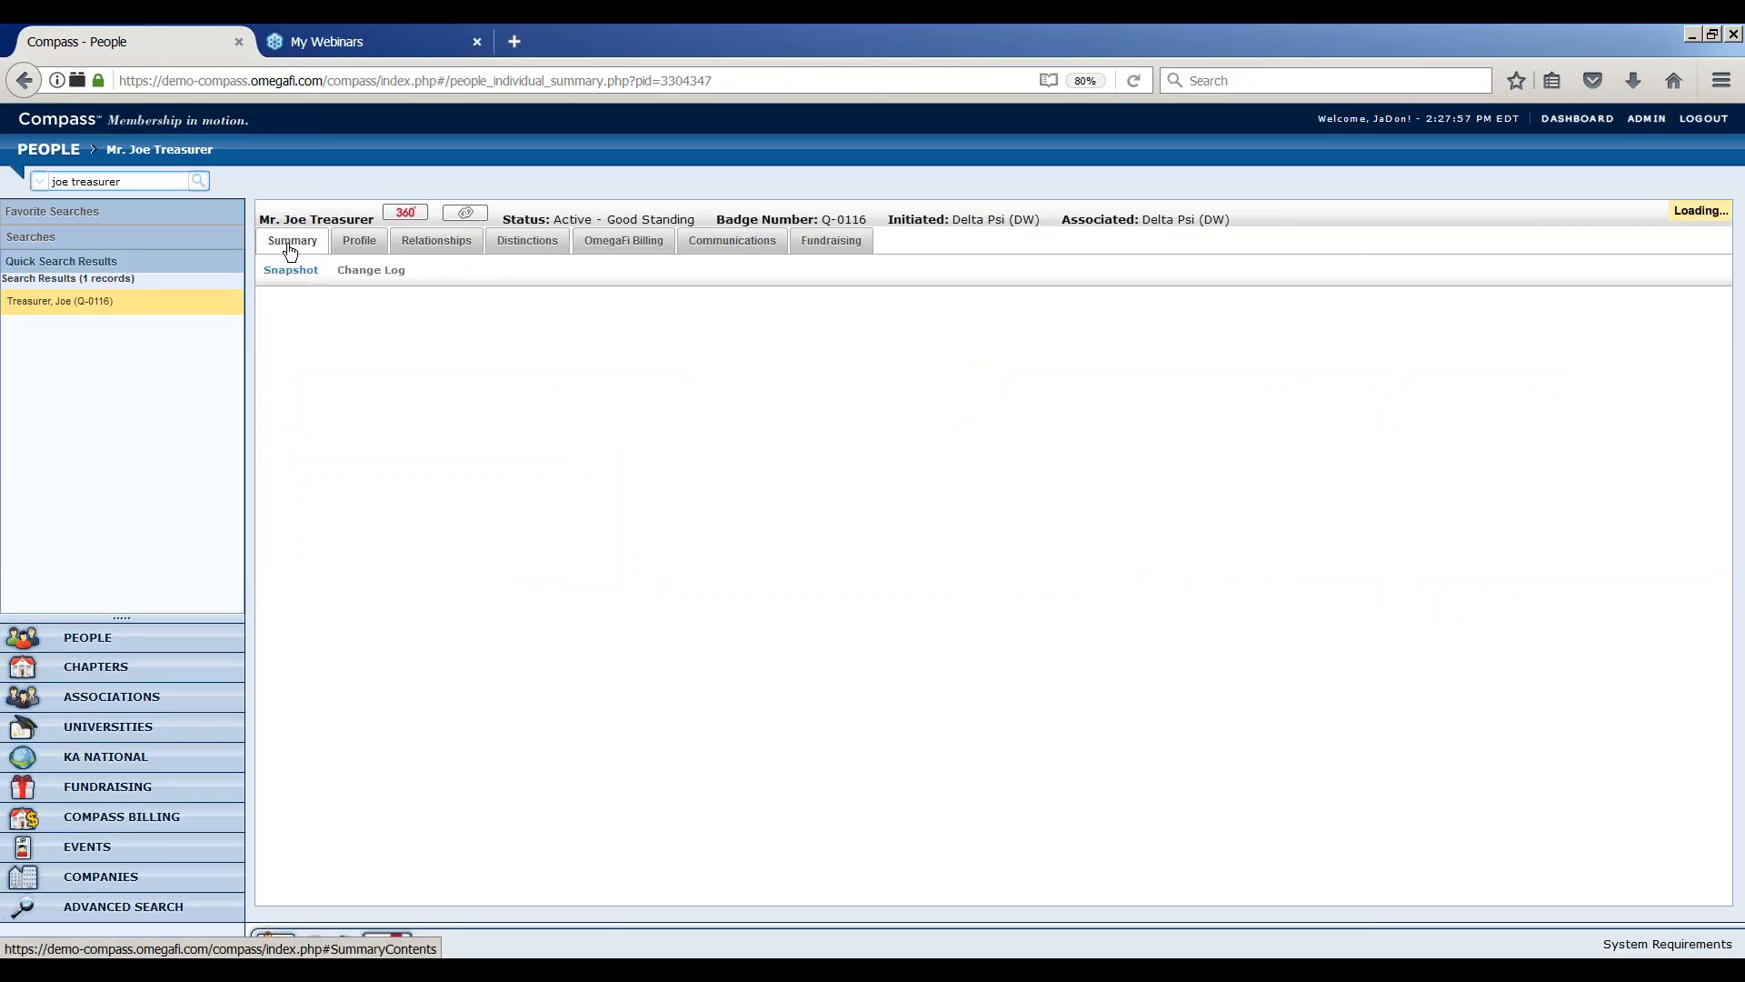
left_click(390, 277)
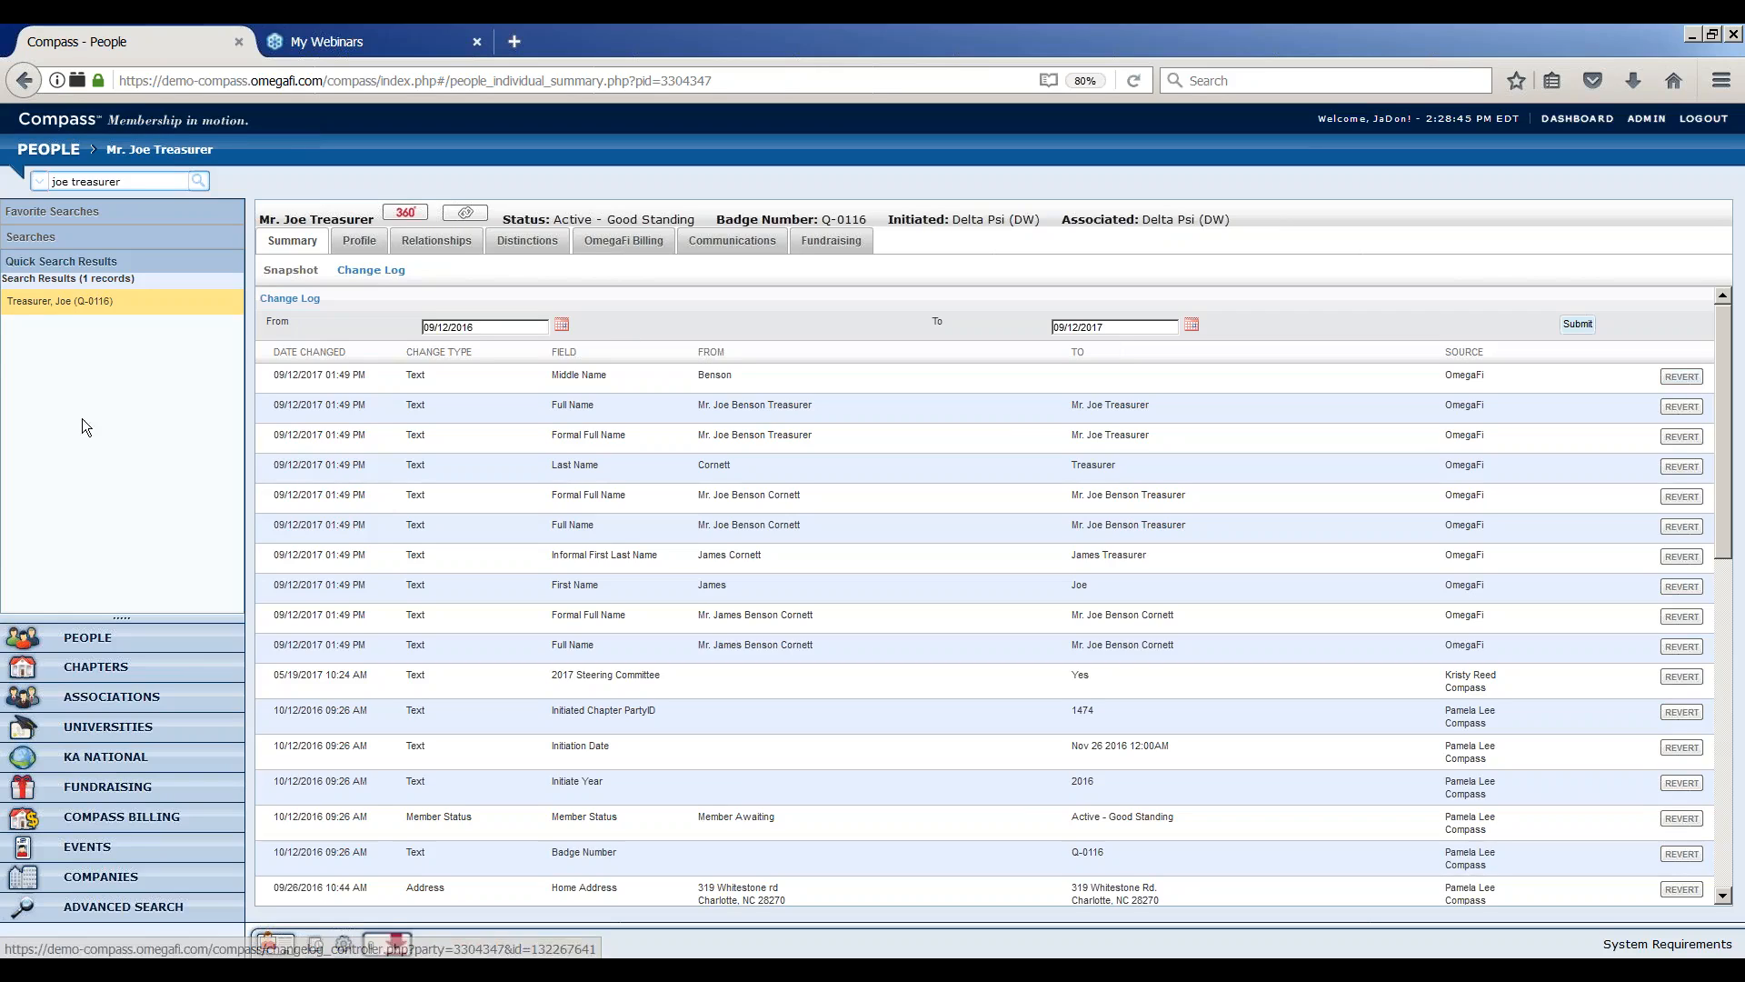
Open the Alpha chapter and its contact log list
left_click(124, 674)
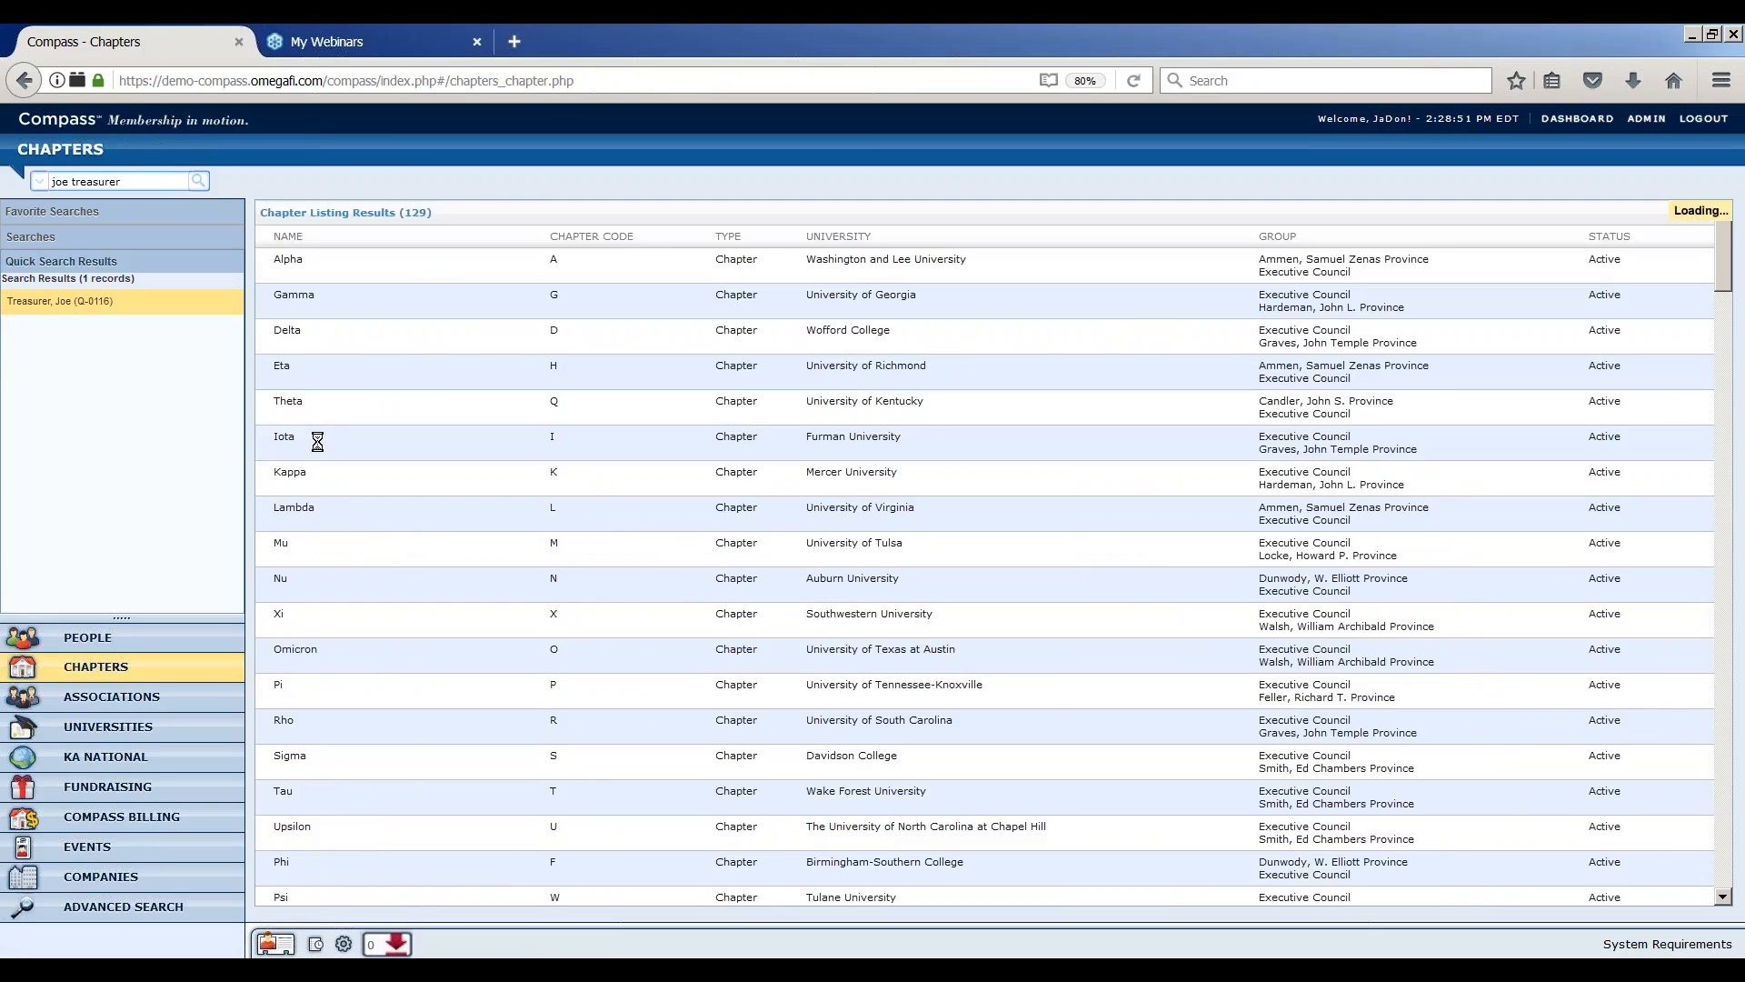
left_click(448, 274)
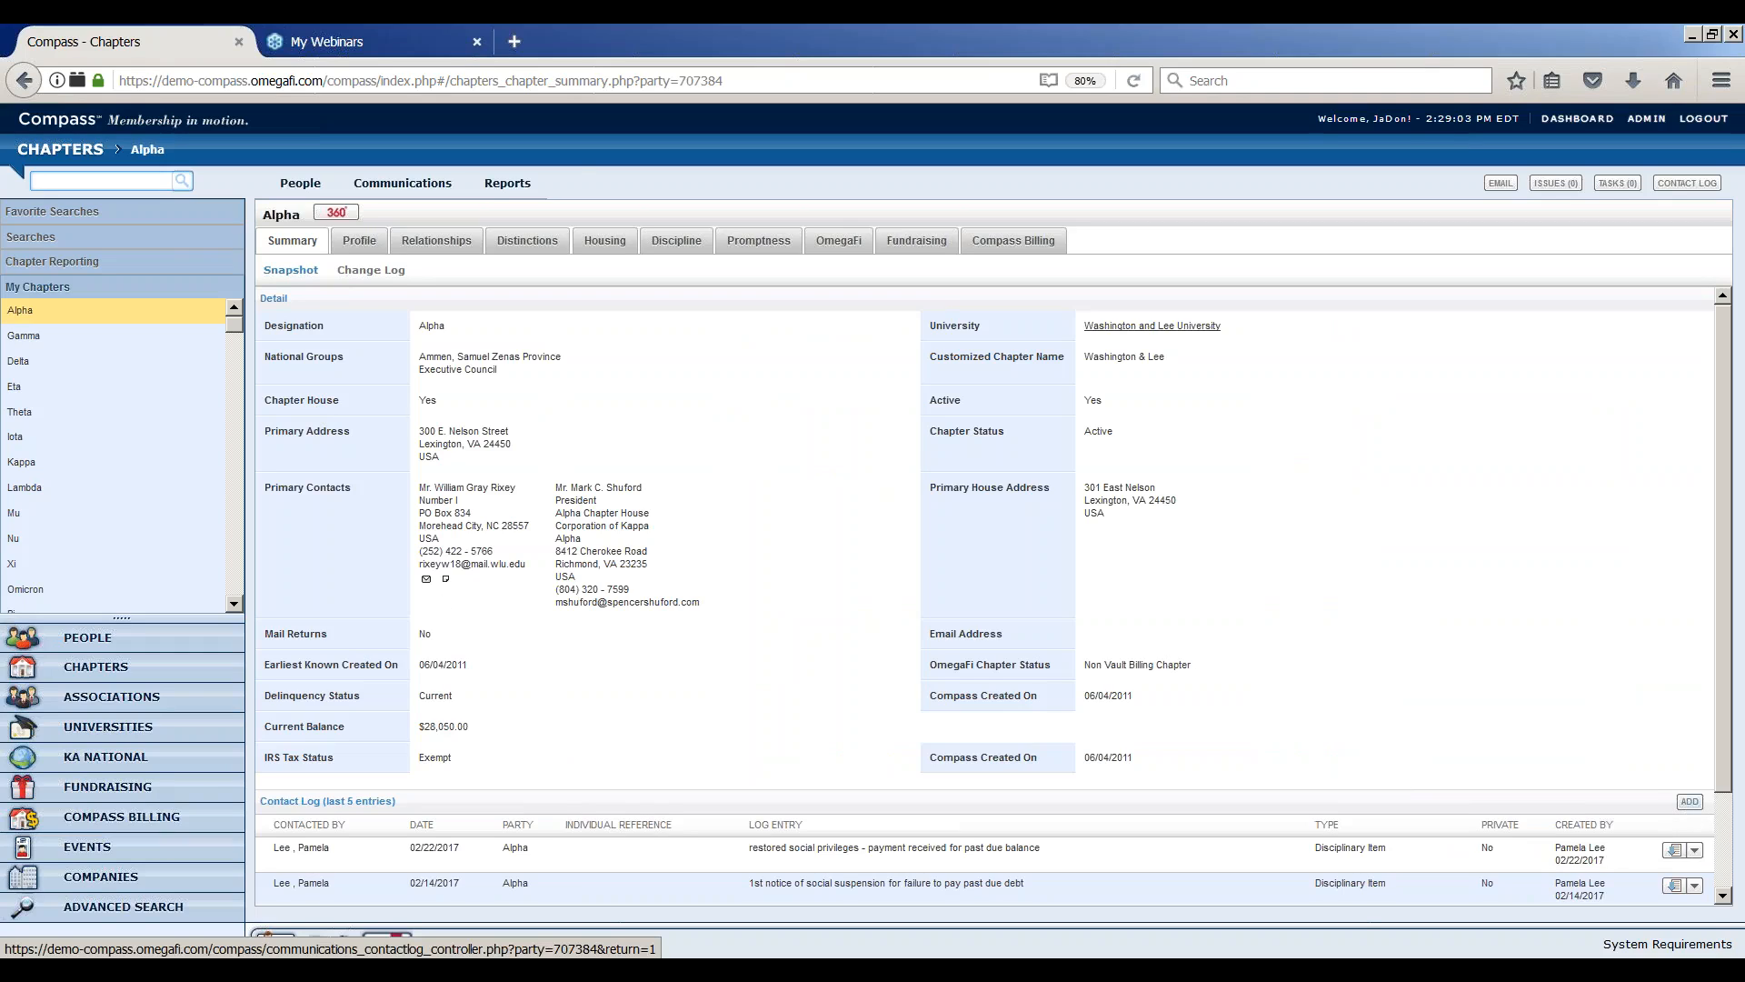
mouse_move(408, 188)
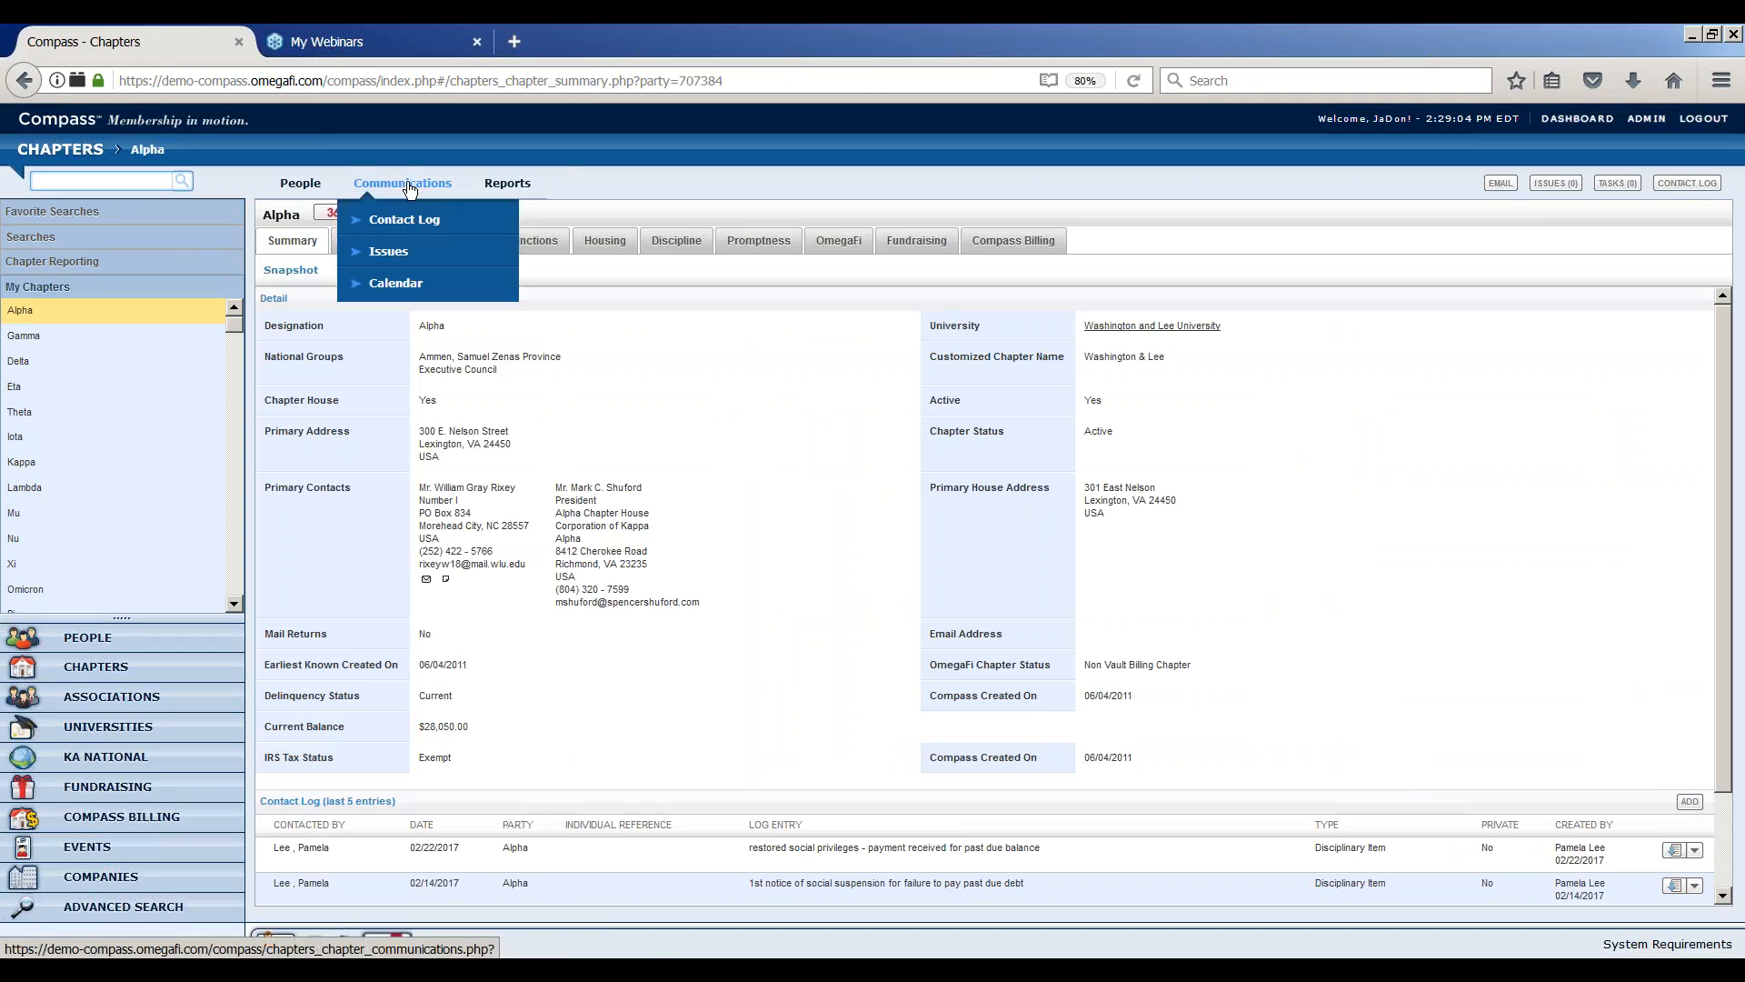
left_click(408, 234)
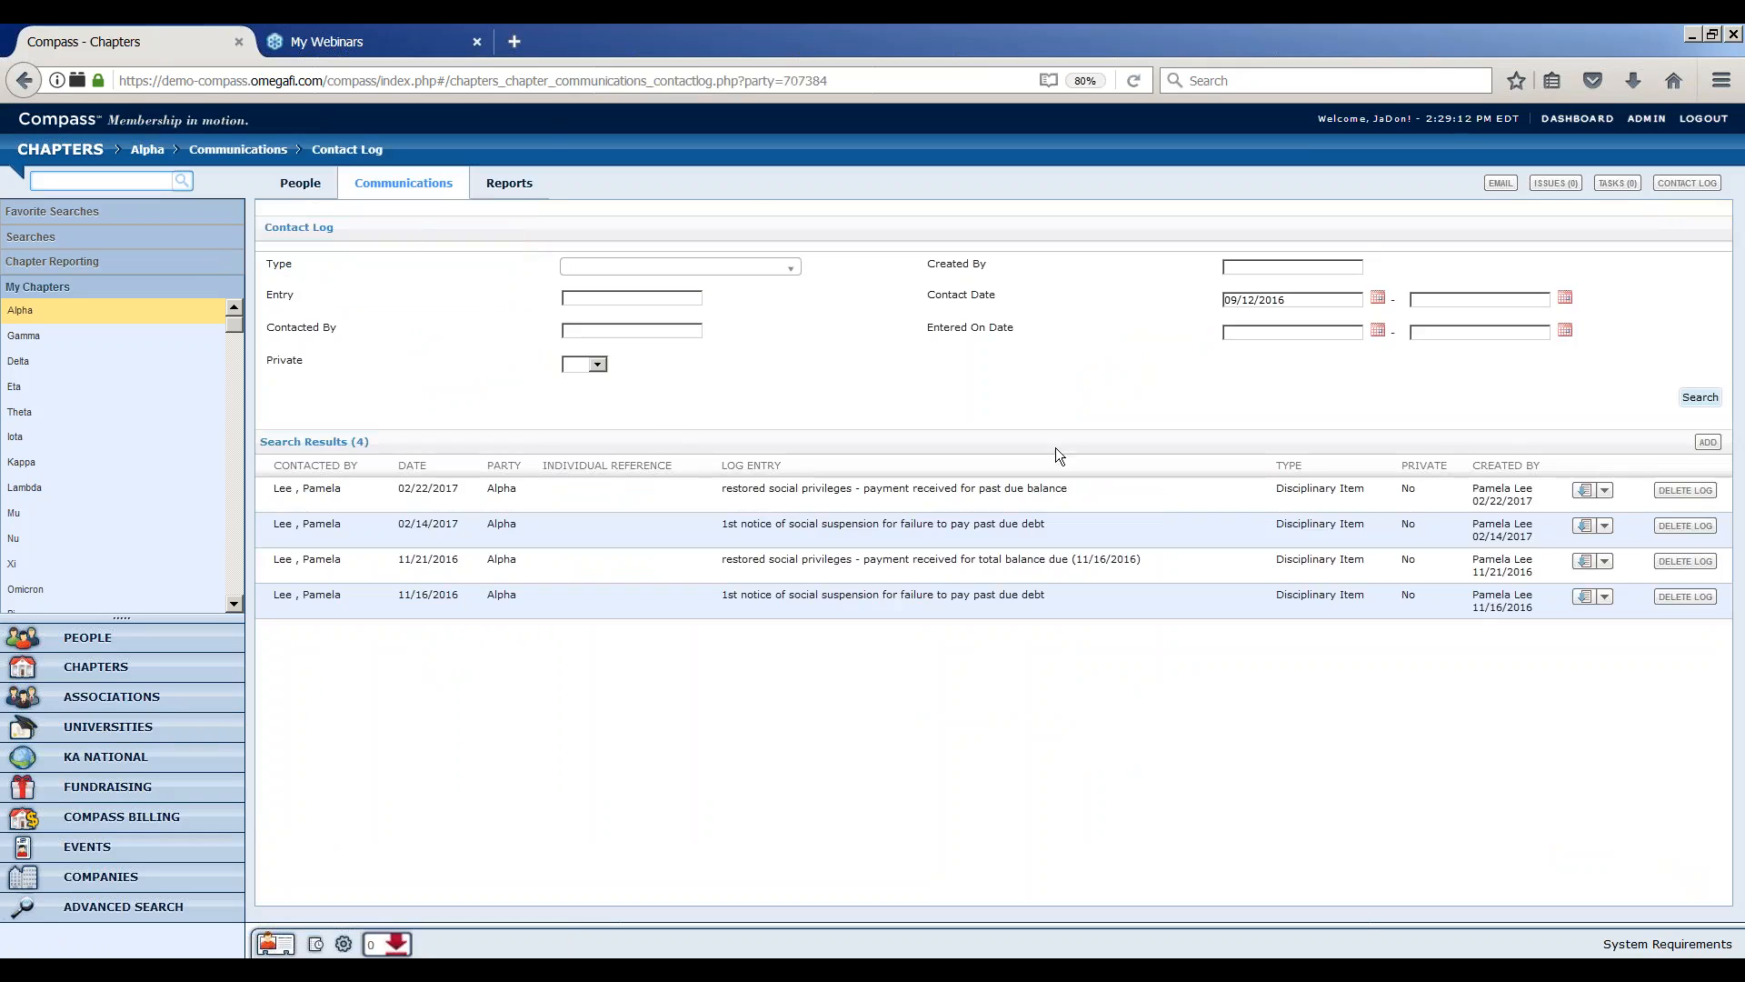
Open and close the add contact log form for Alpha, and view the chapter's change log
left_click(1707, 444)
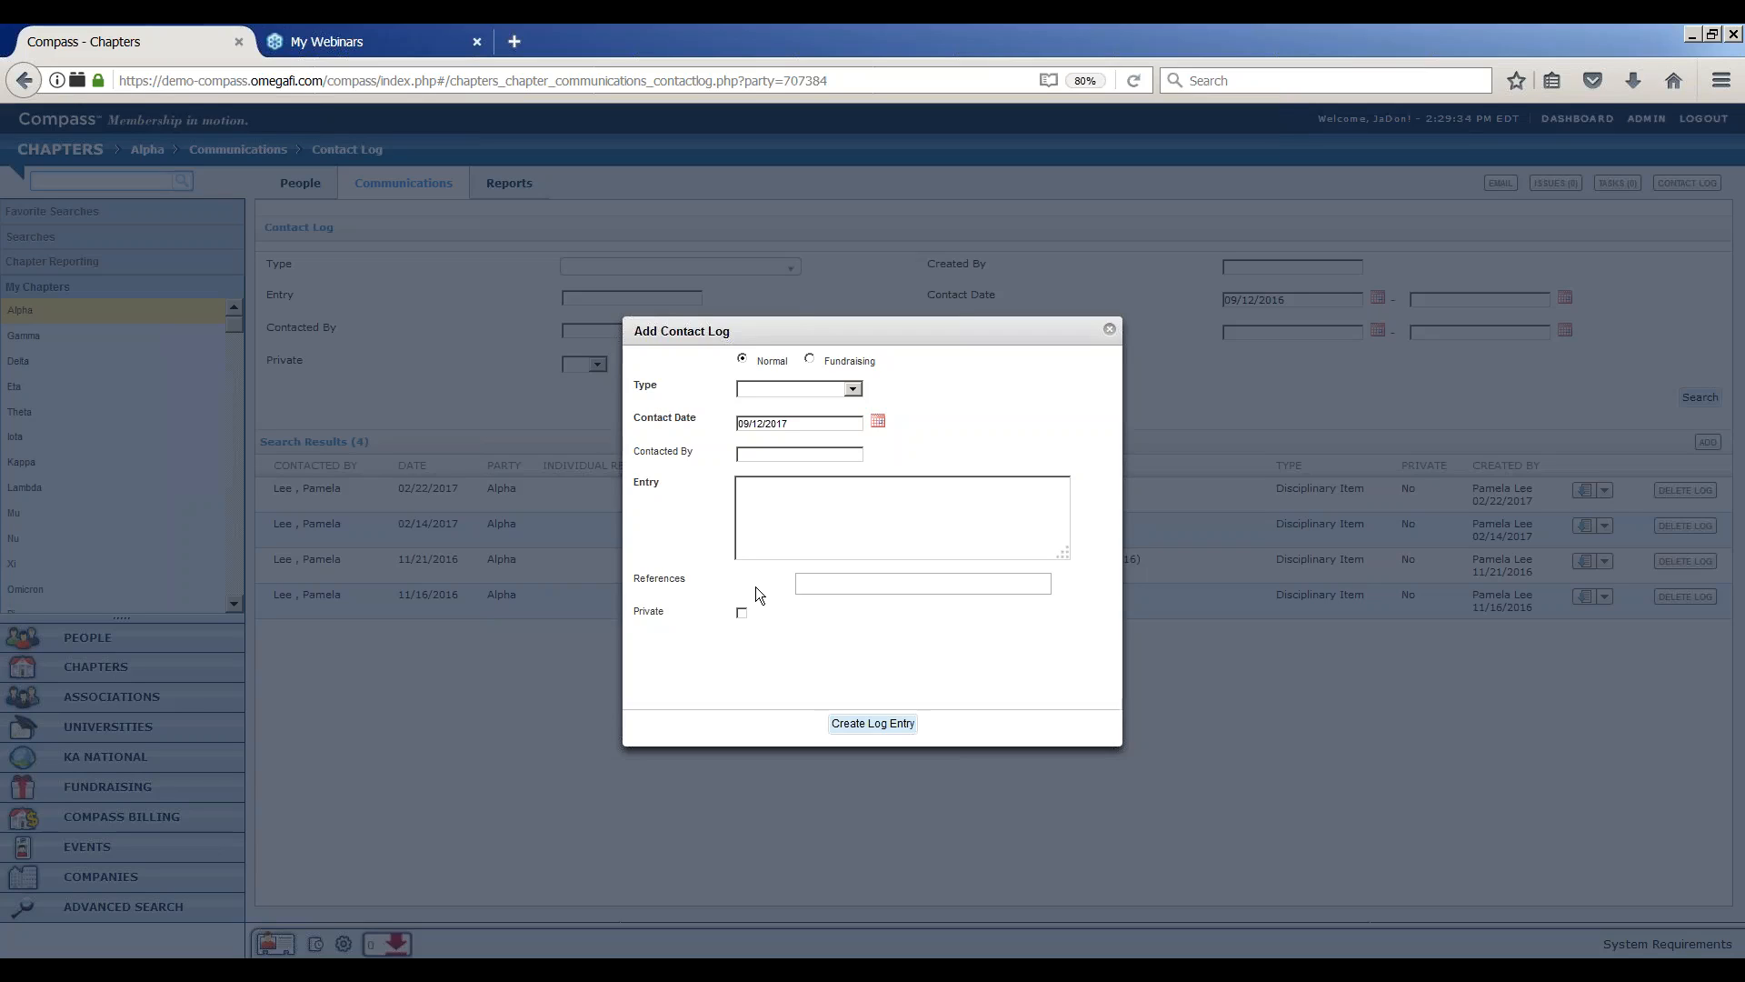
left_click(1109, 329)
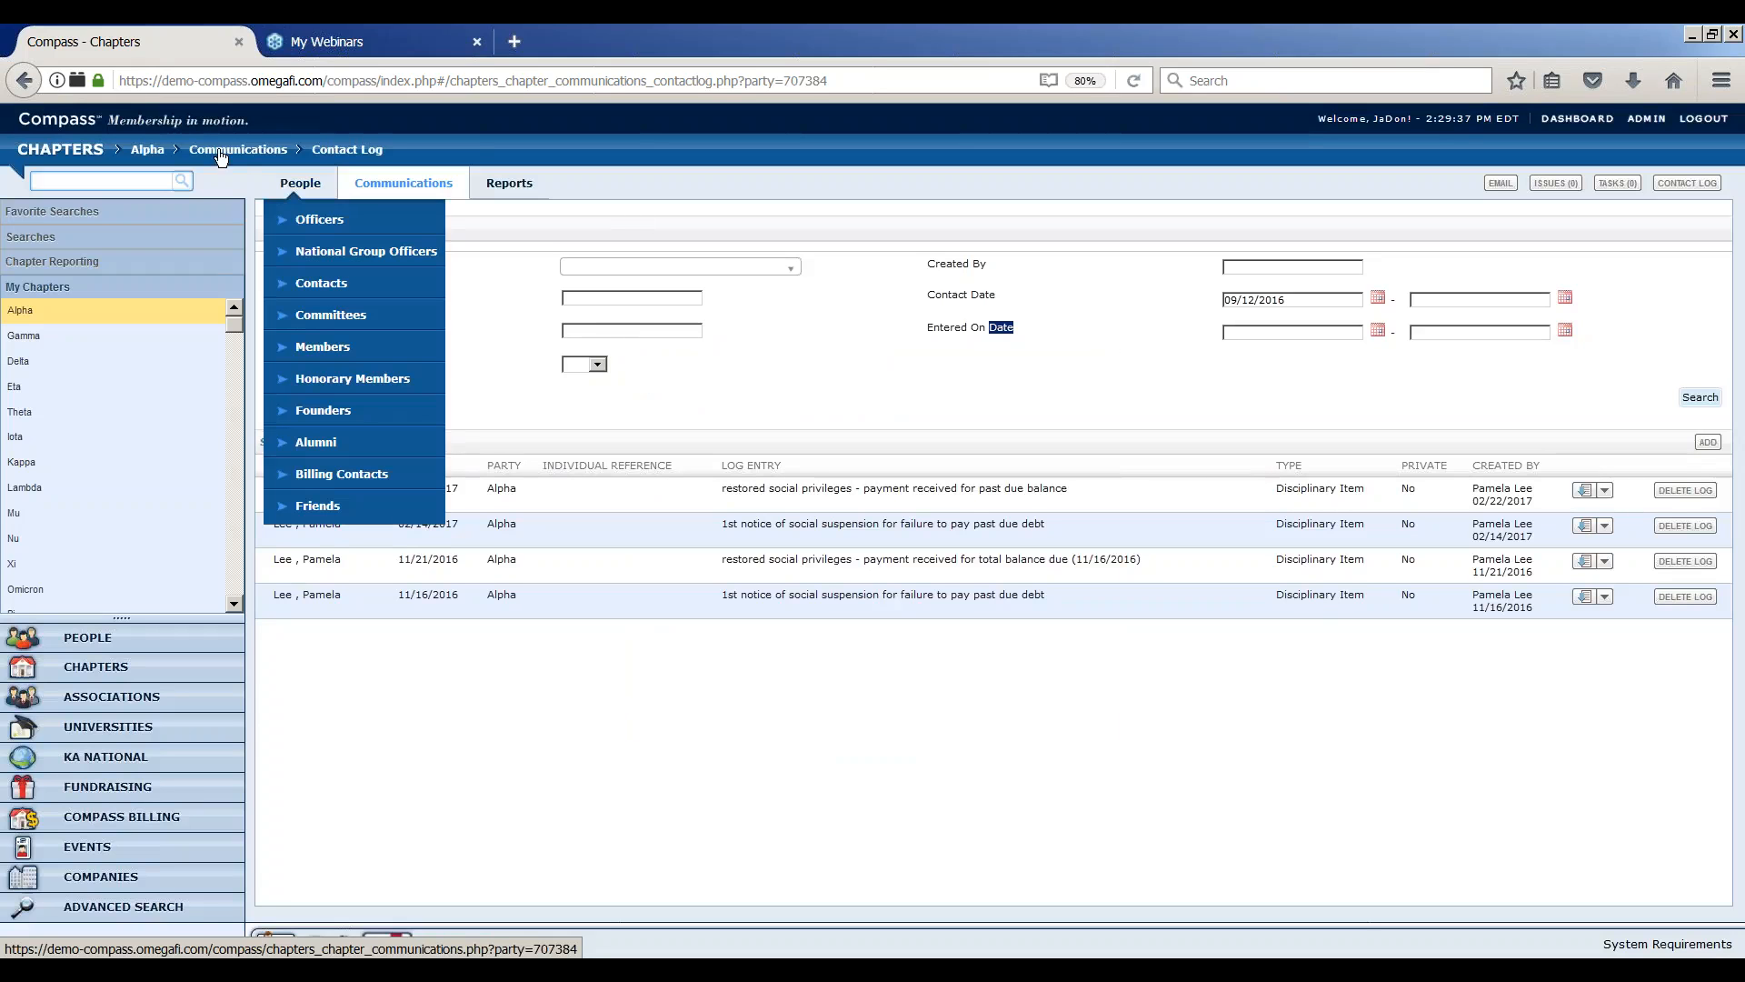
left_click(150, 152)
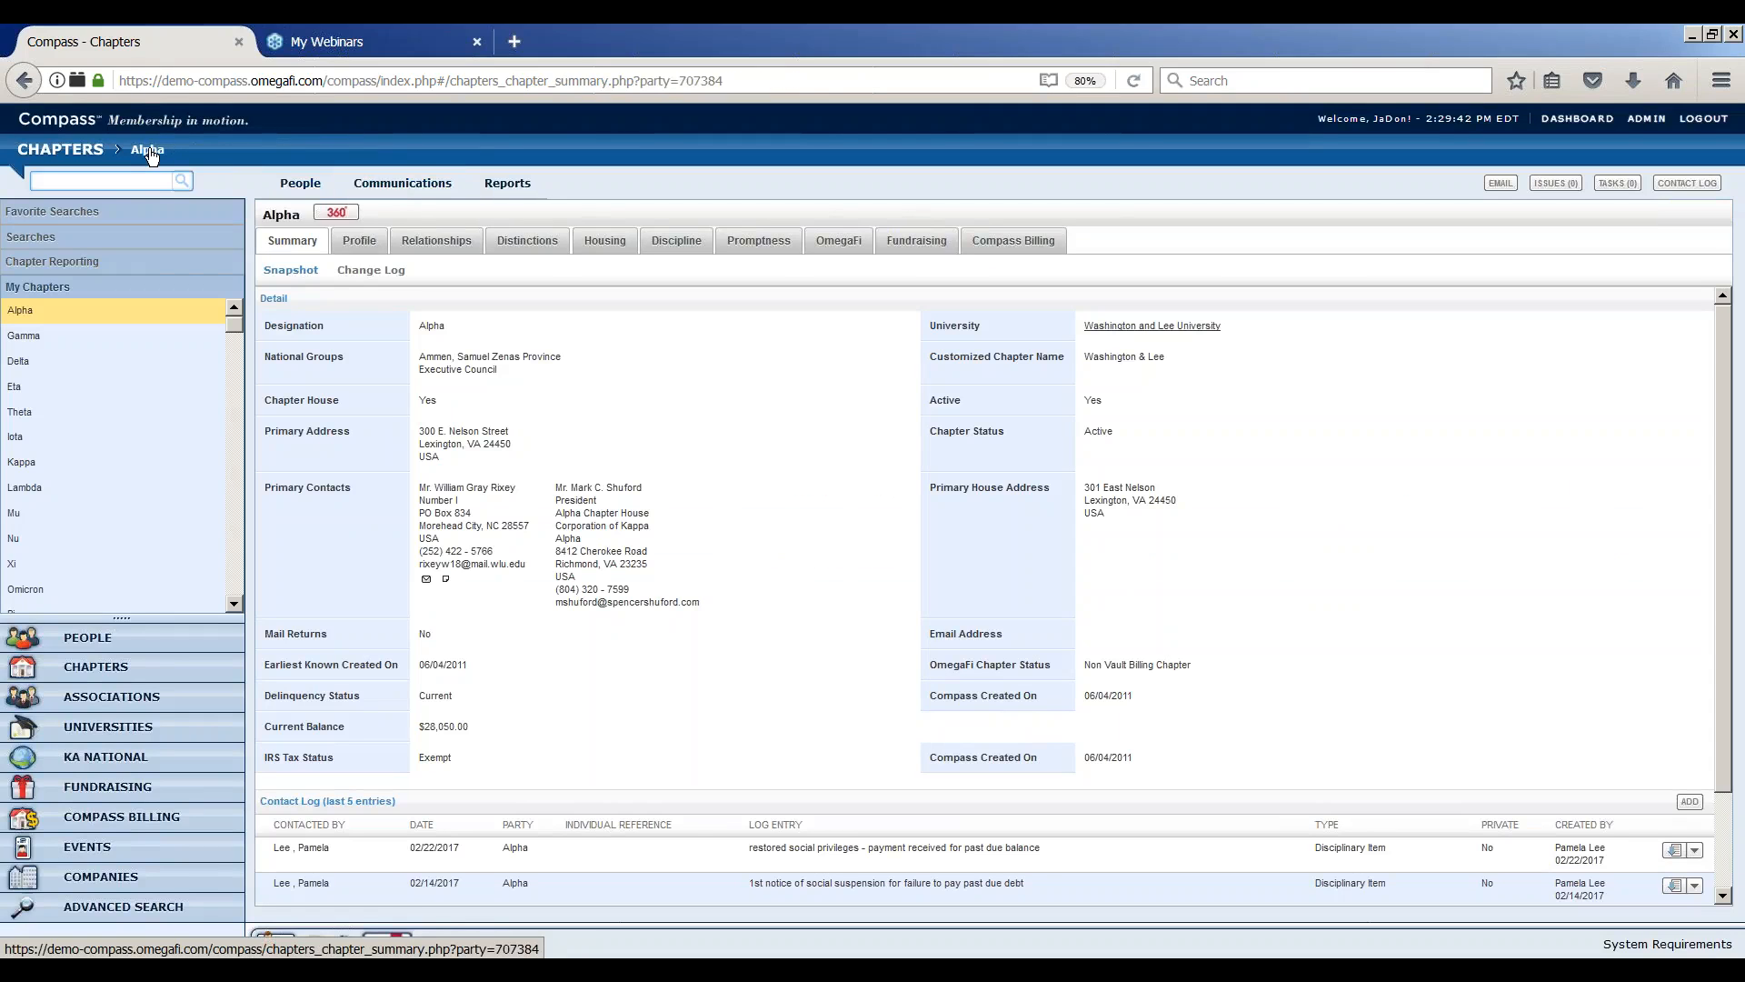
left_click(358, 273)
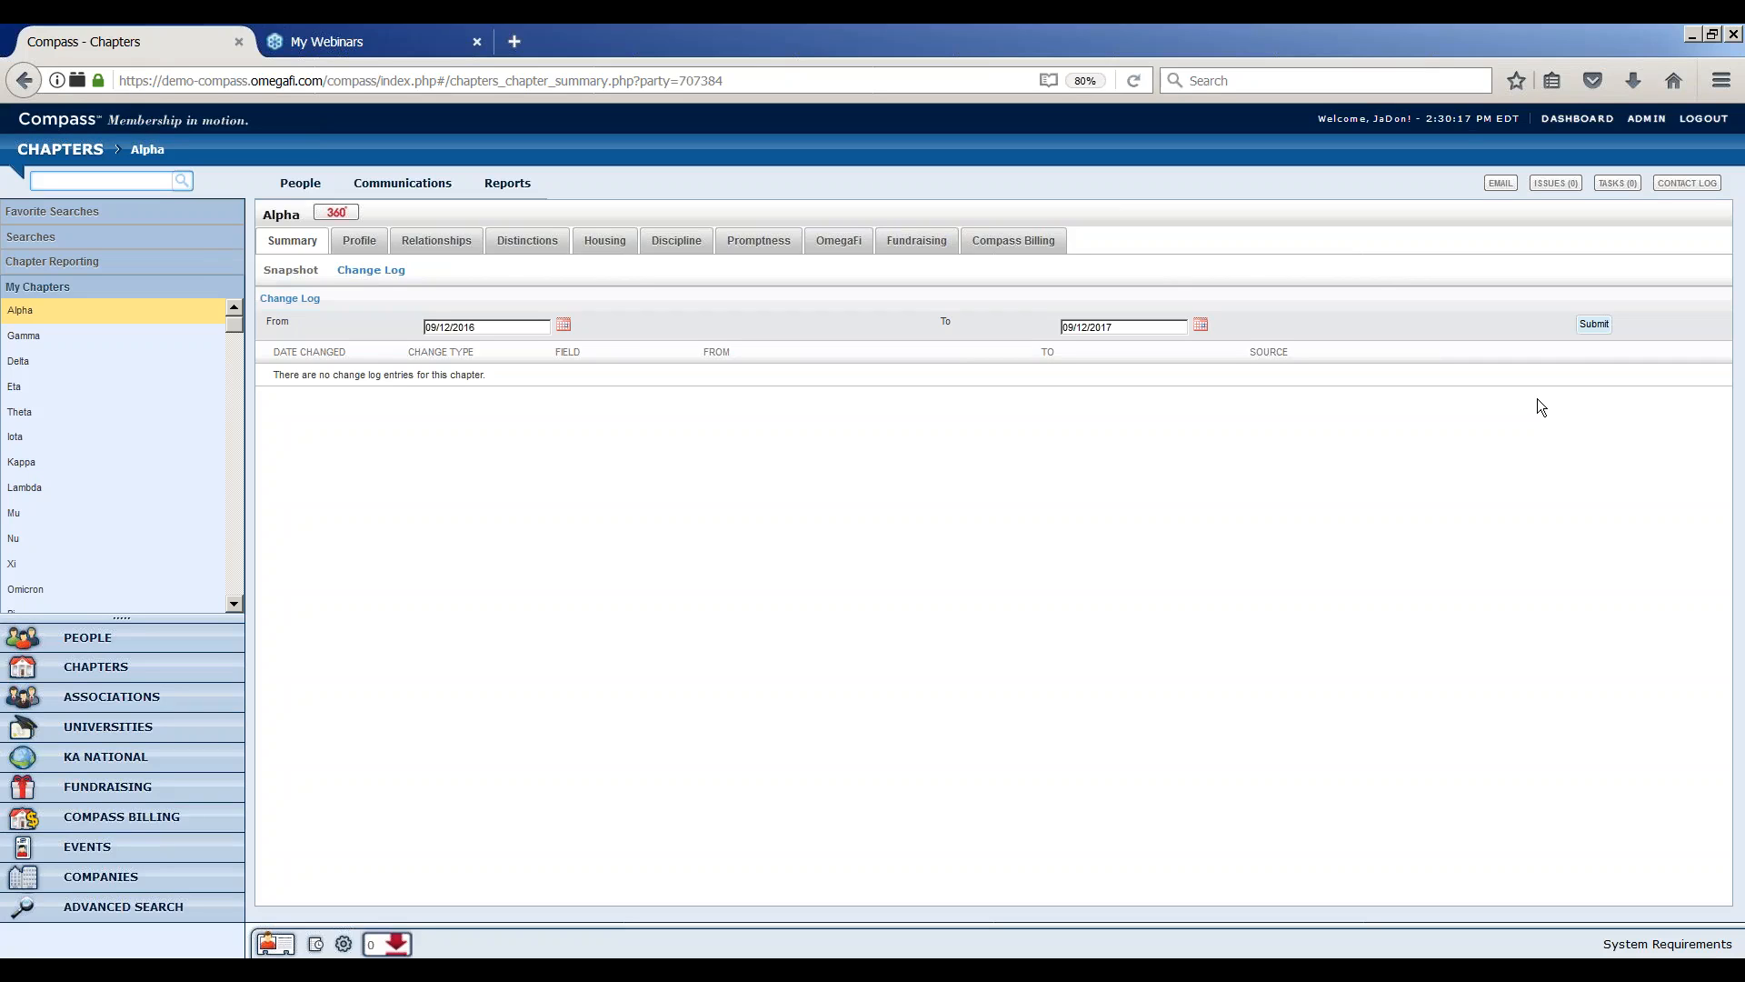
Open the administration's contact log types and the new contact log type form, reviewing its classification options
left_click(1646, 120)
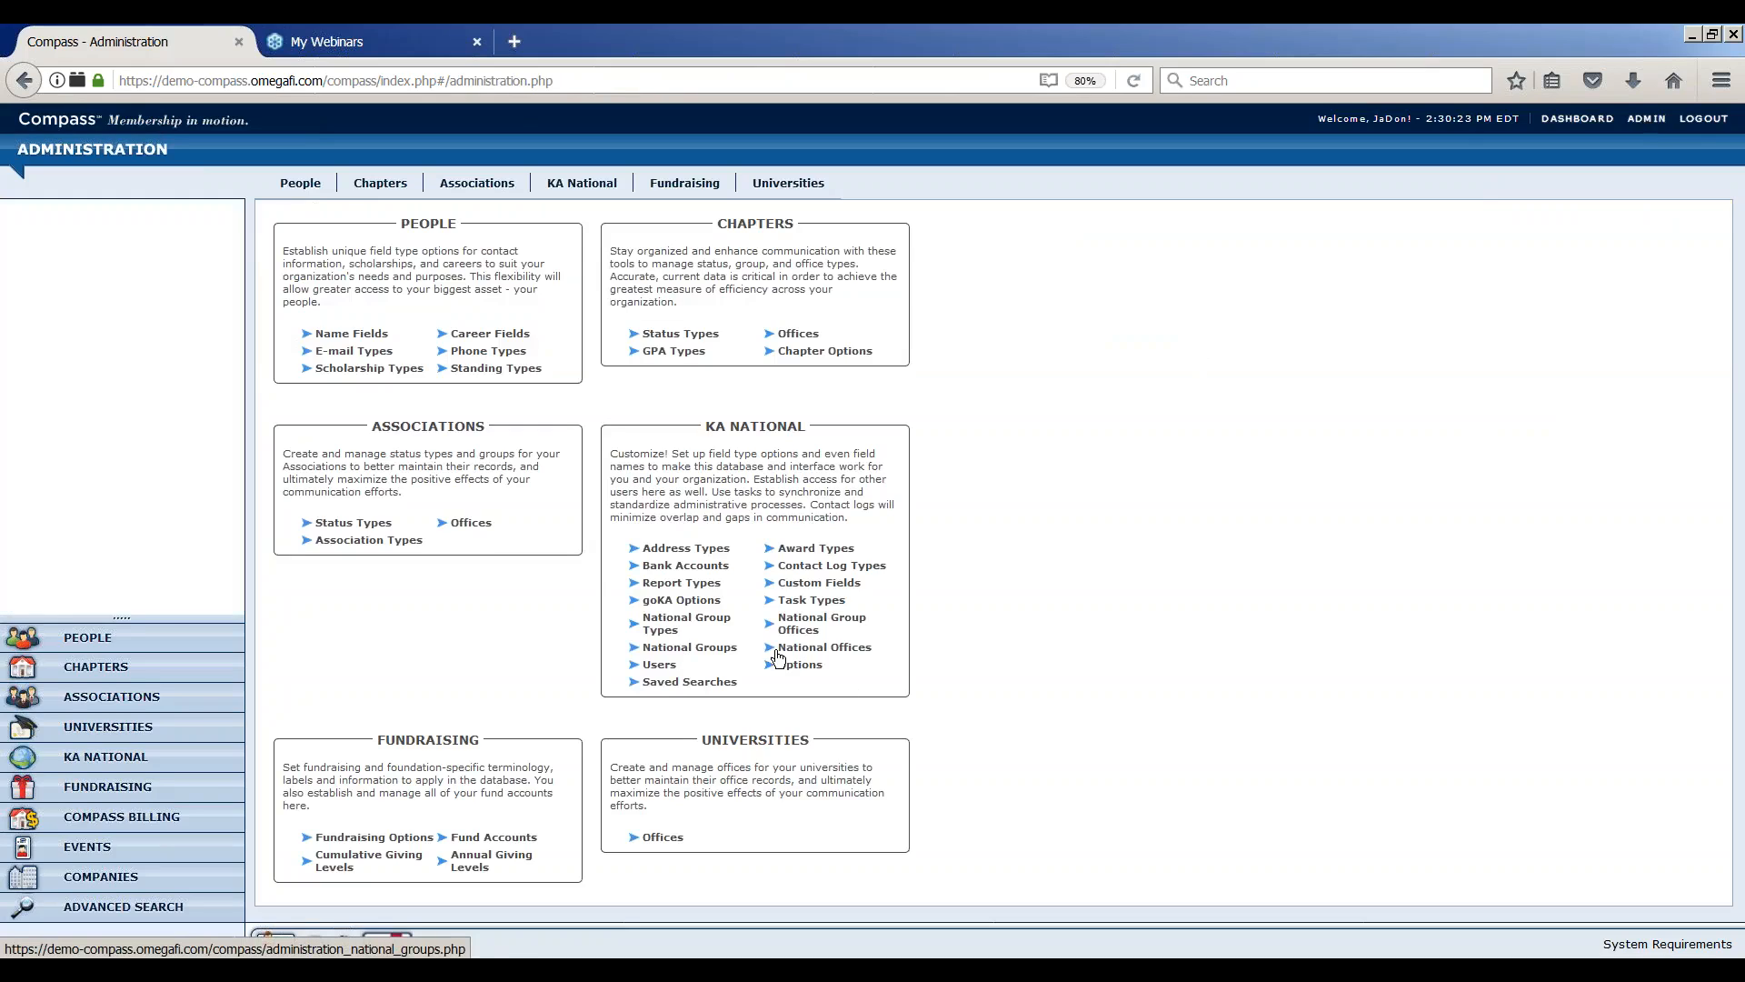
left_click(845, 567)
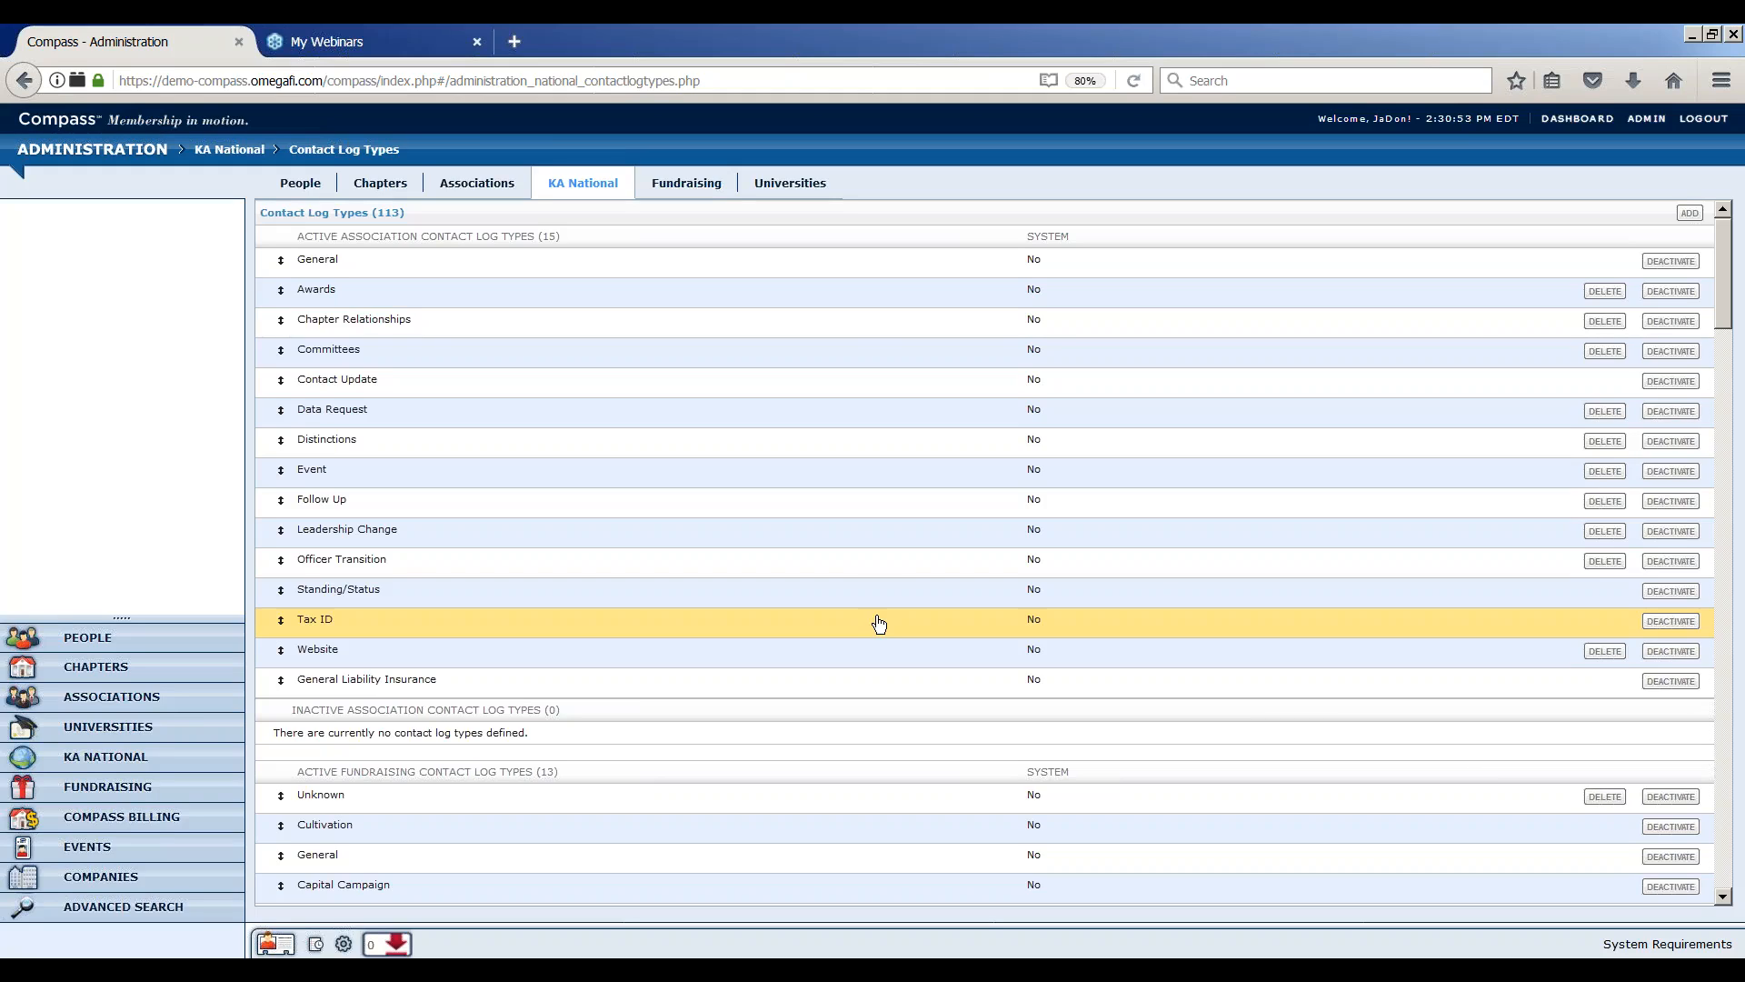
left_click(1689, 213)
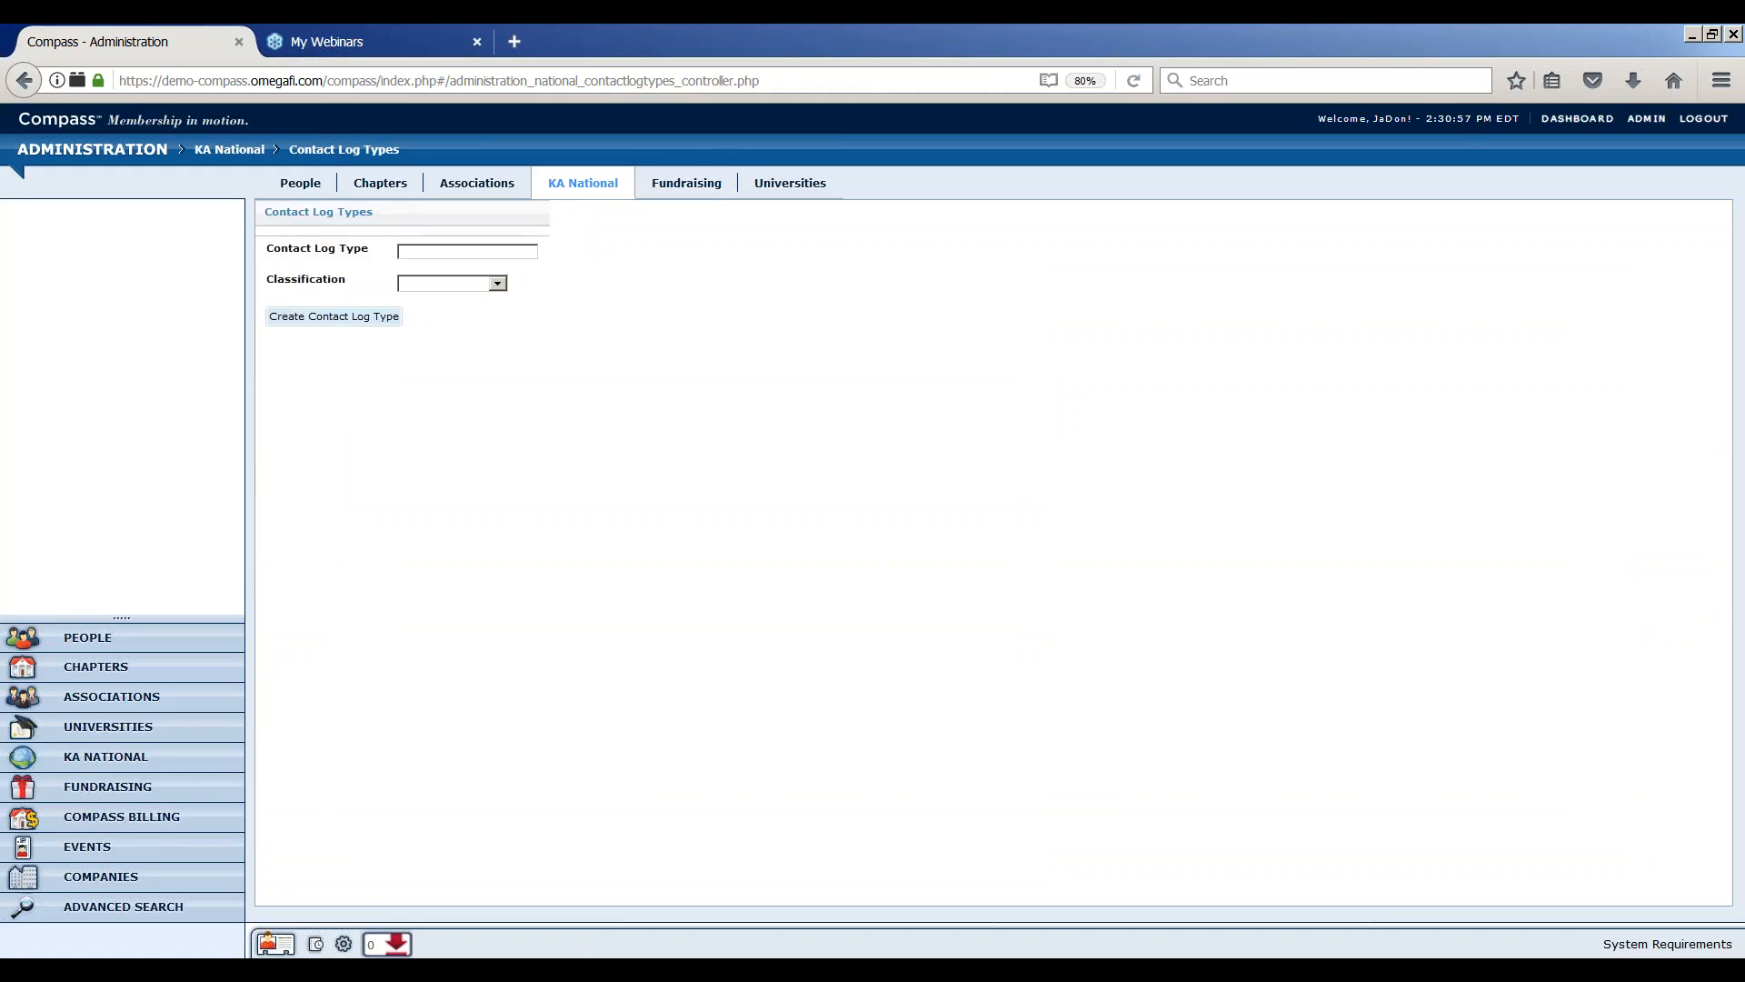
left_click(498, 283)
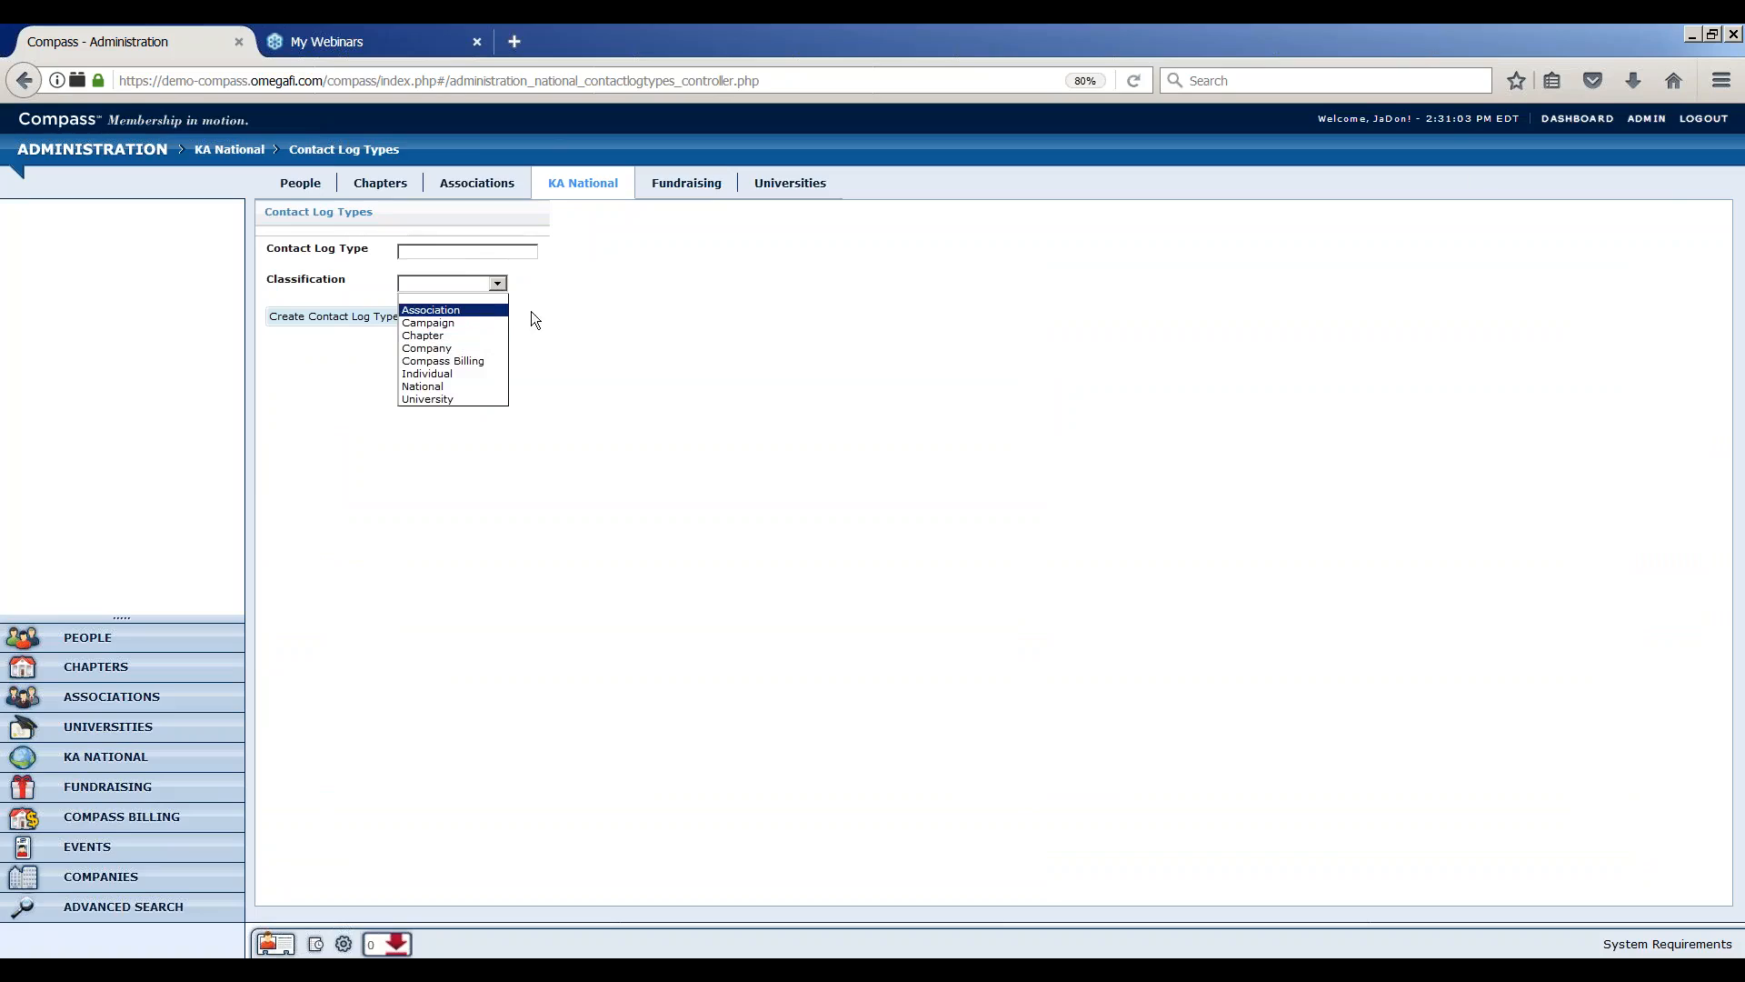
left_click(560, 313)
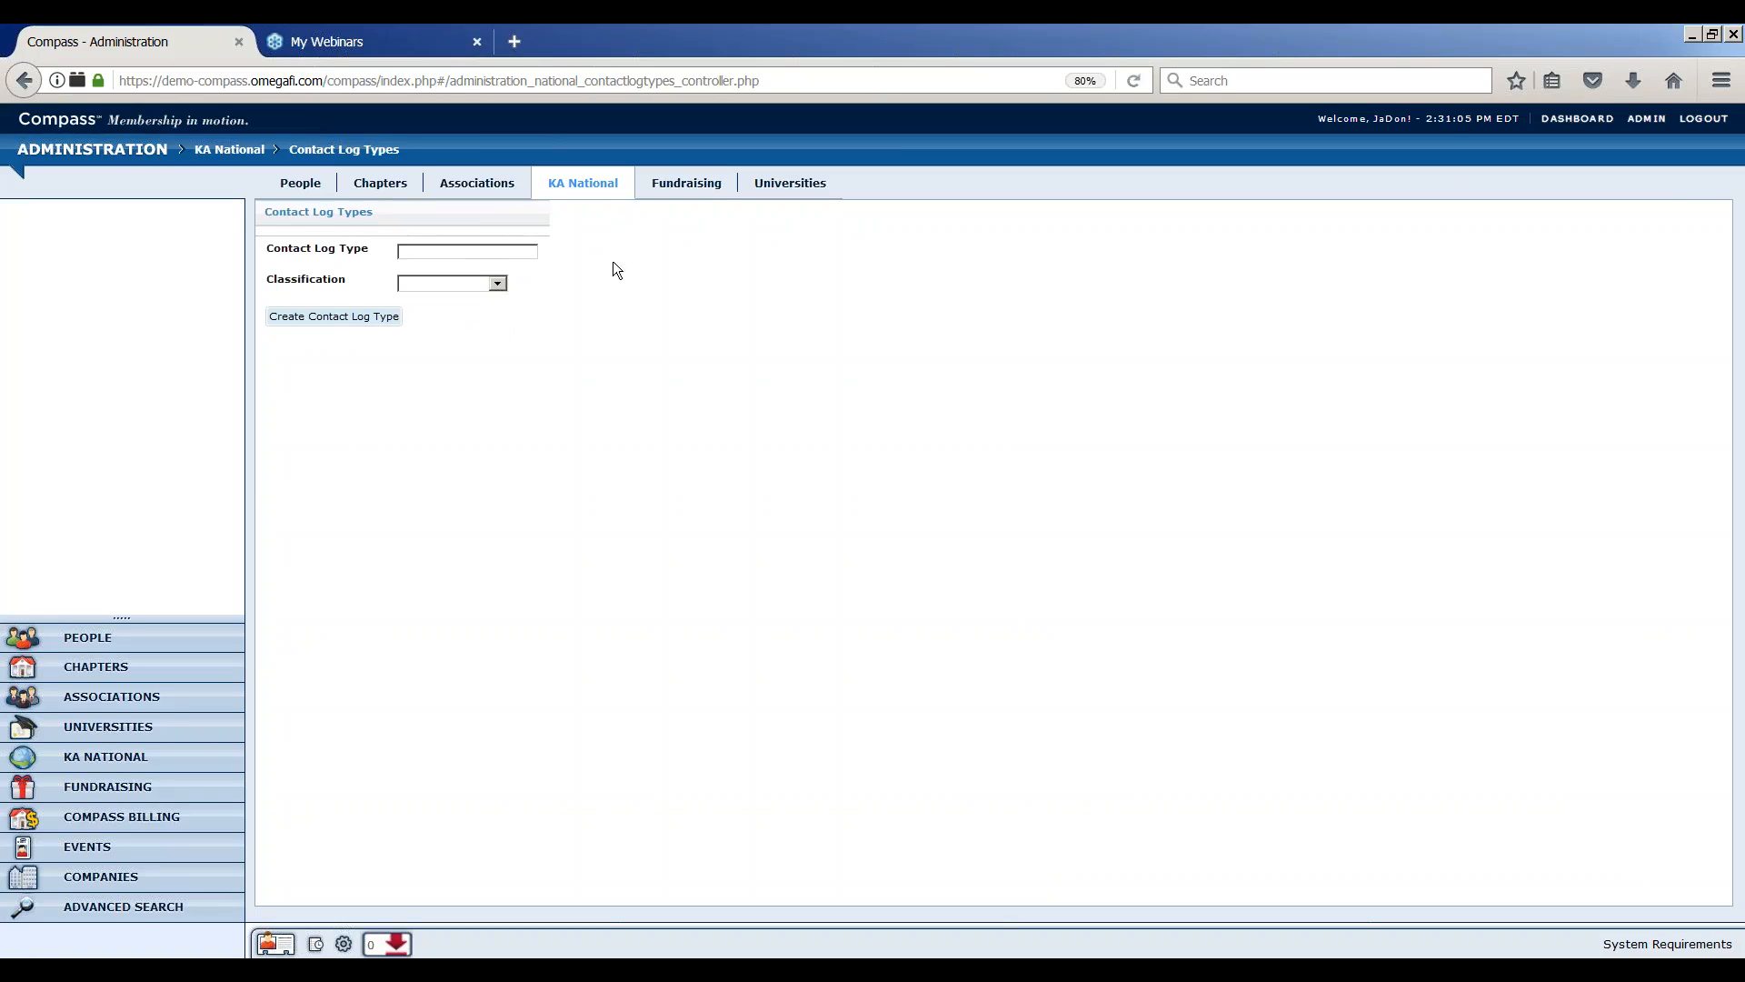
Open the new custom field form under KA National and review its classification and data type options
mouse_move(598, 191)
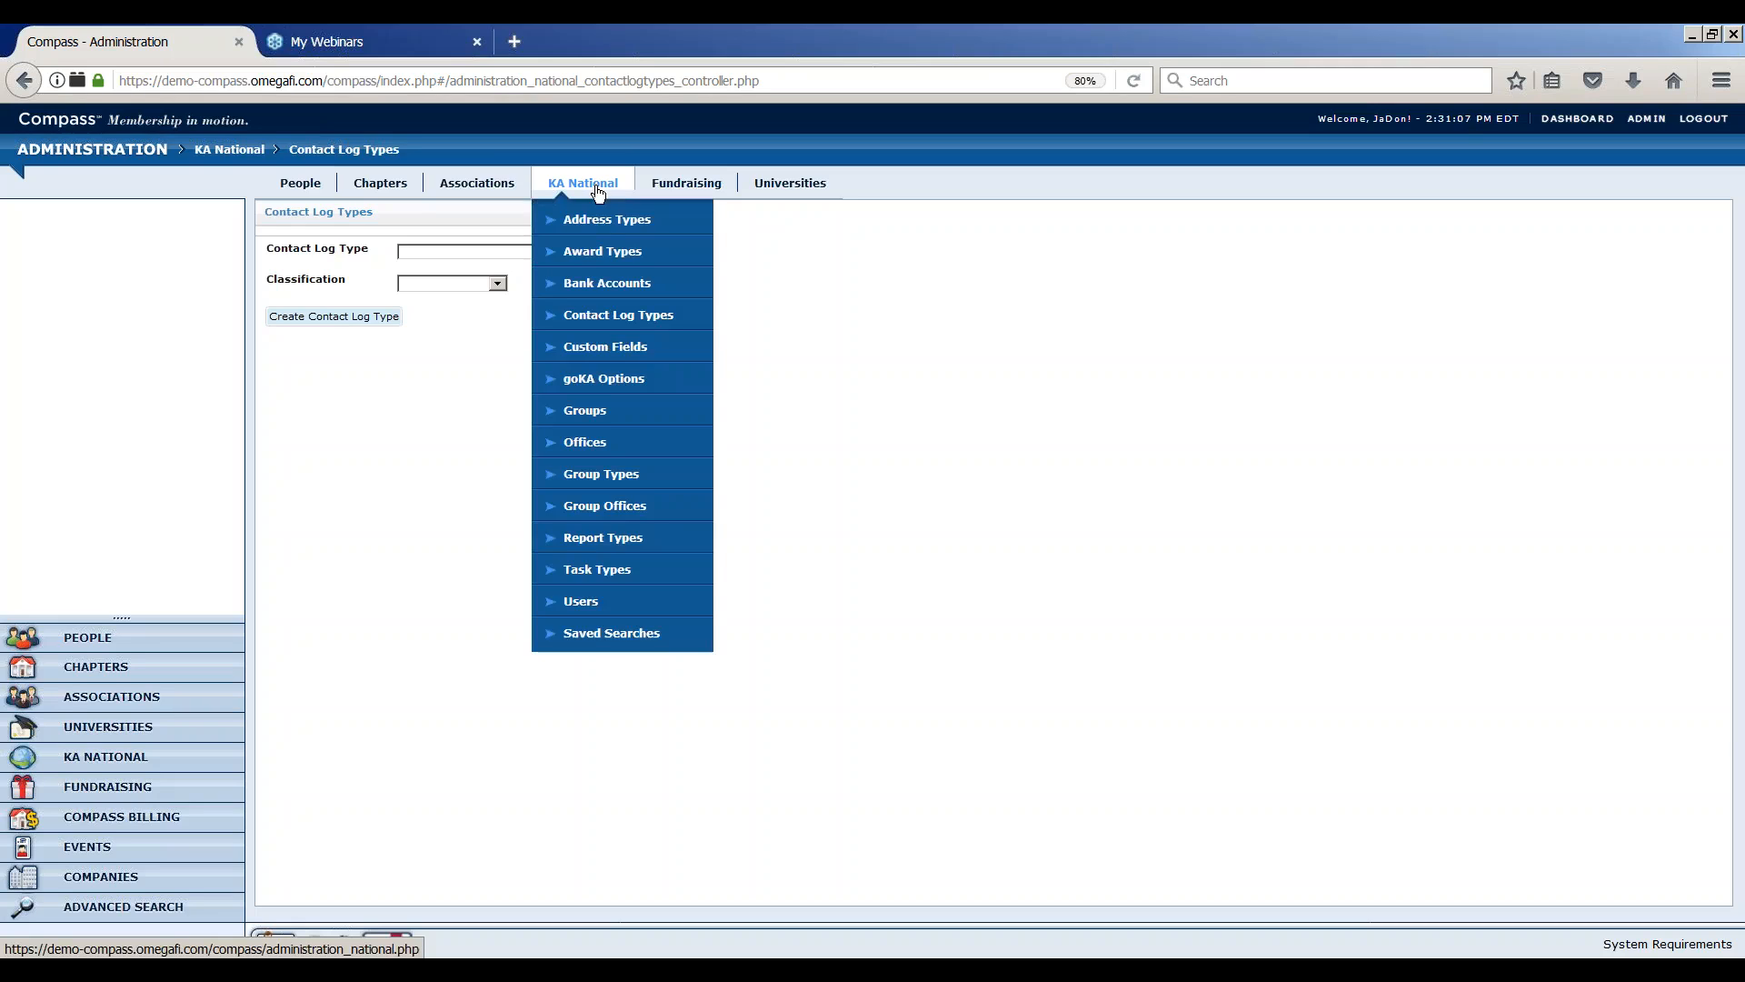
left_click(606, 351)
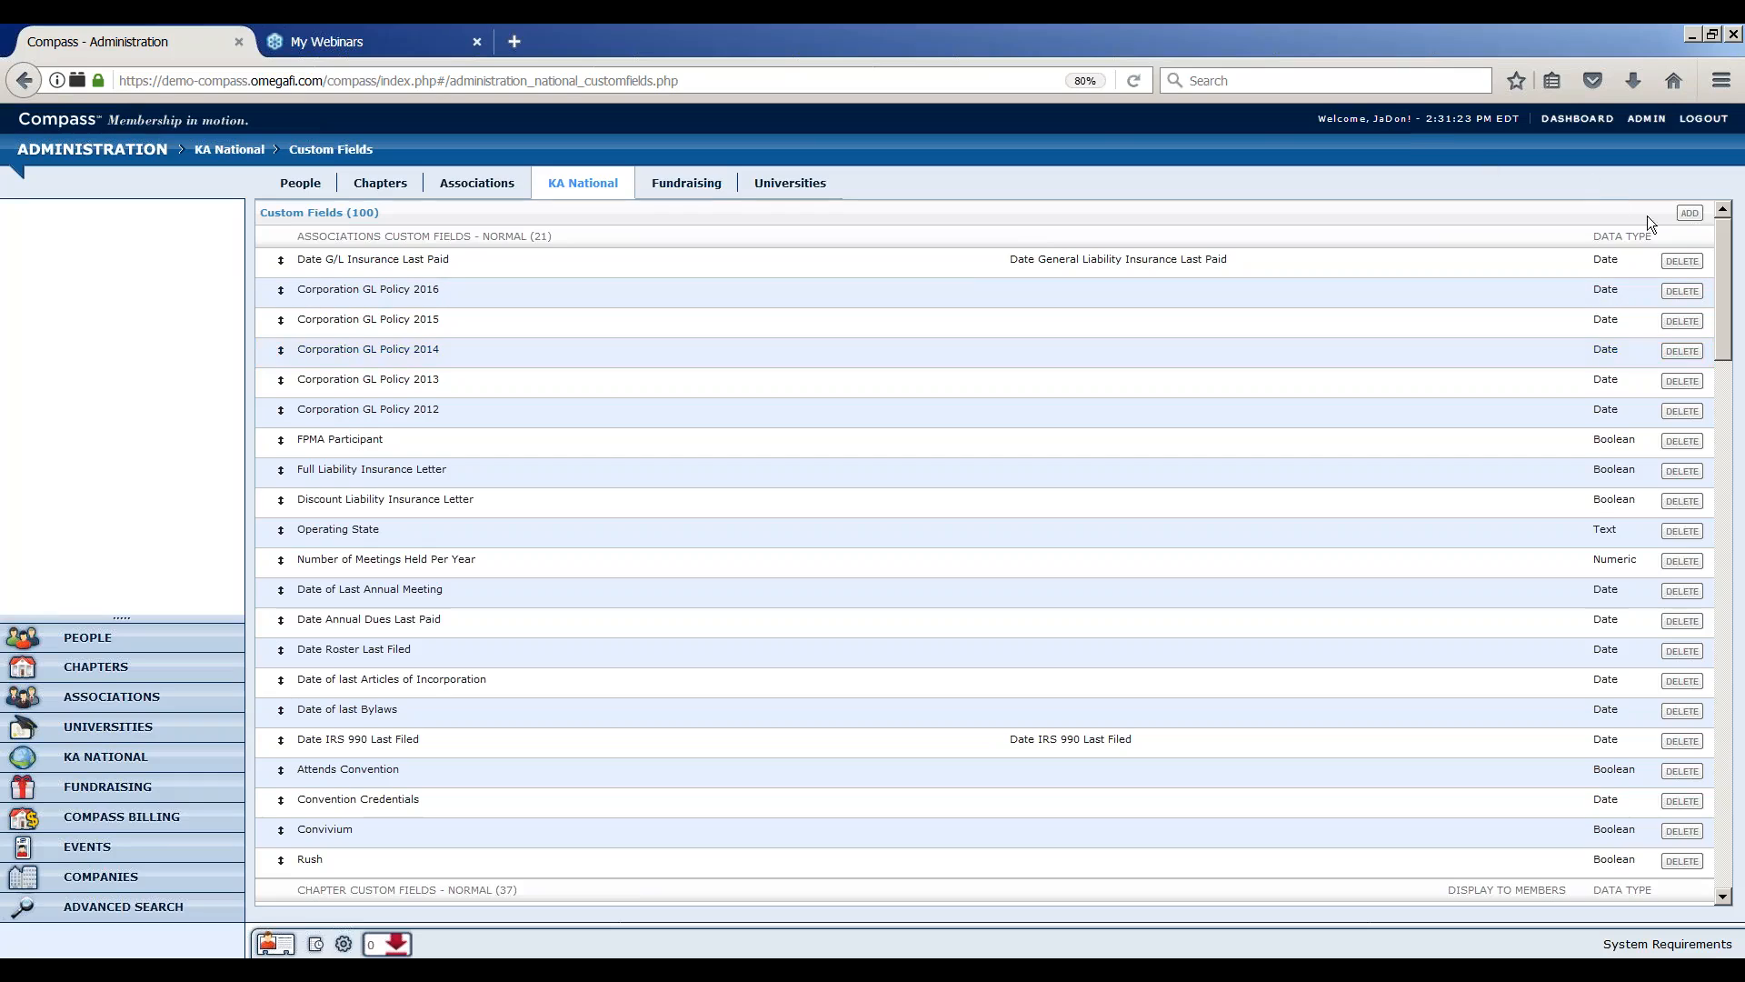
left_click(1686, 216)
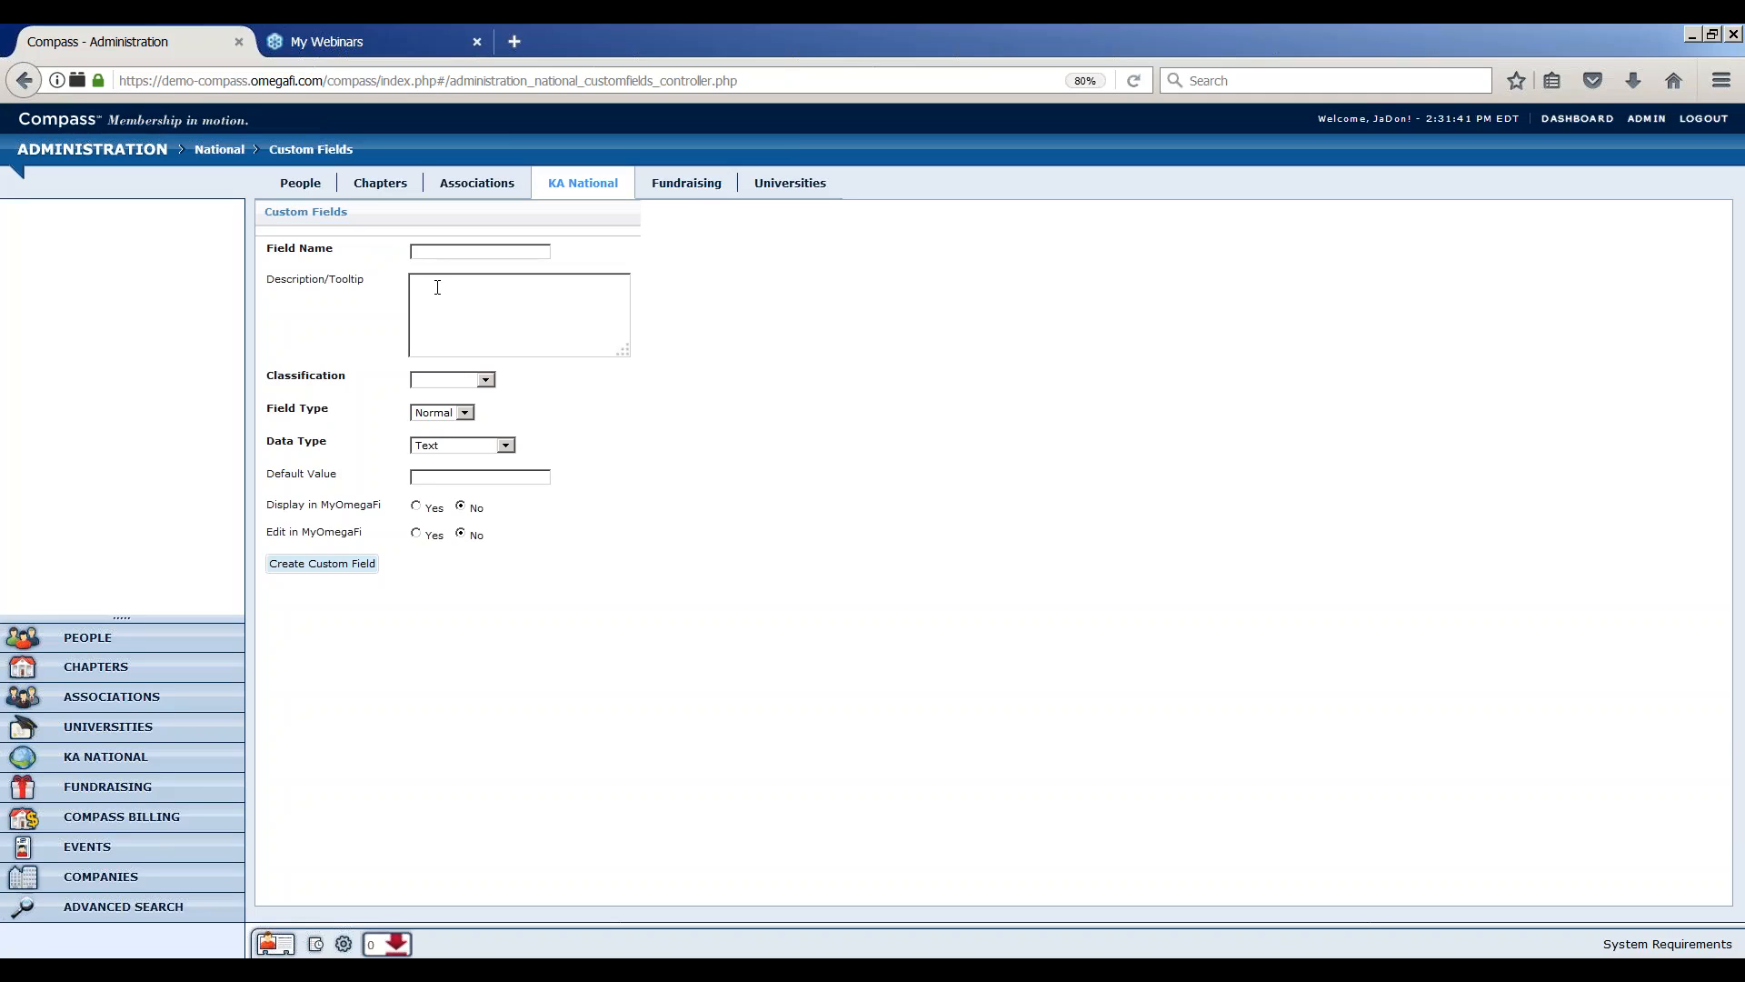
left_click(487, 380)
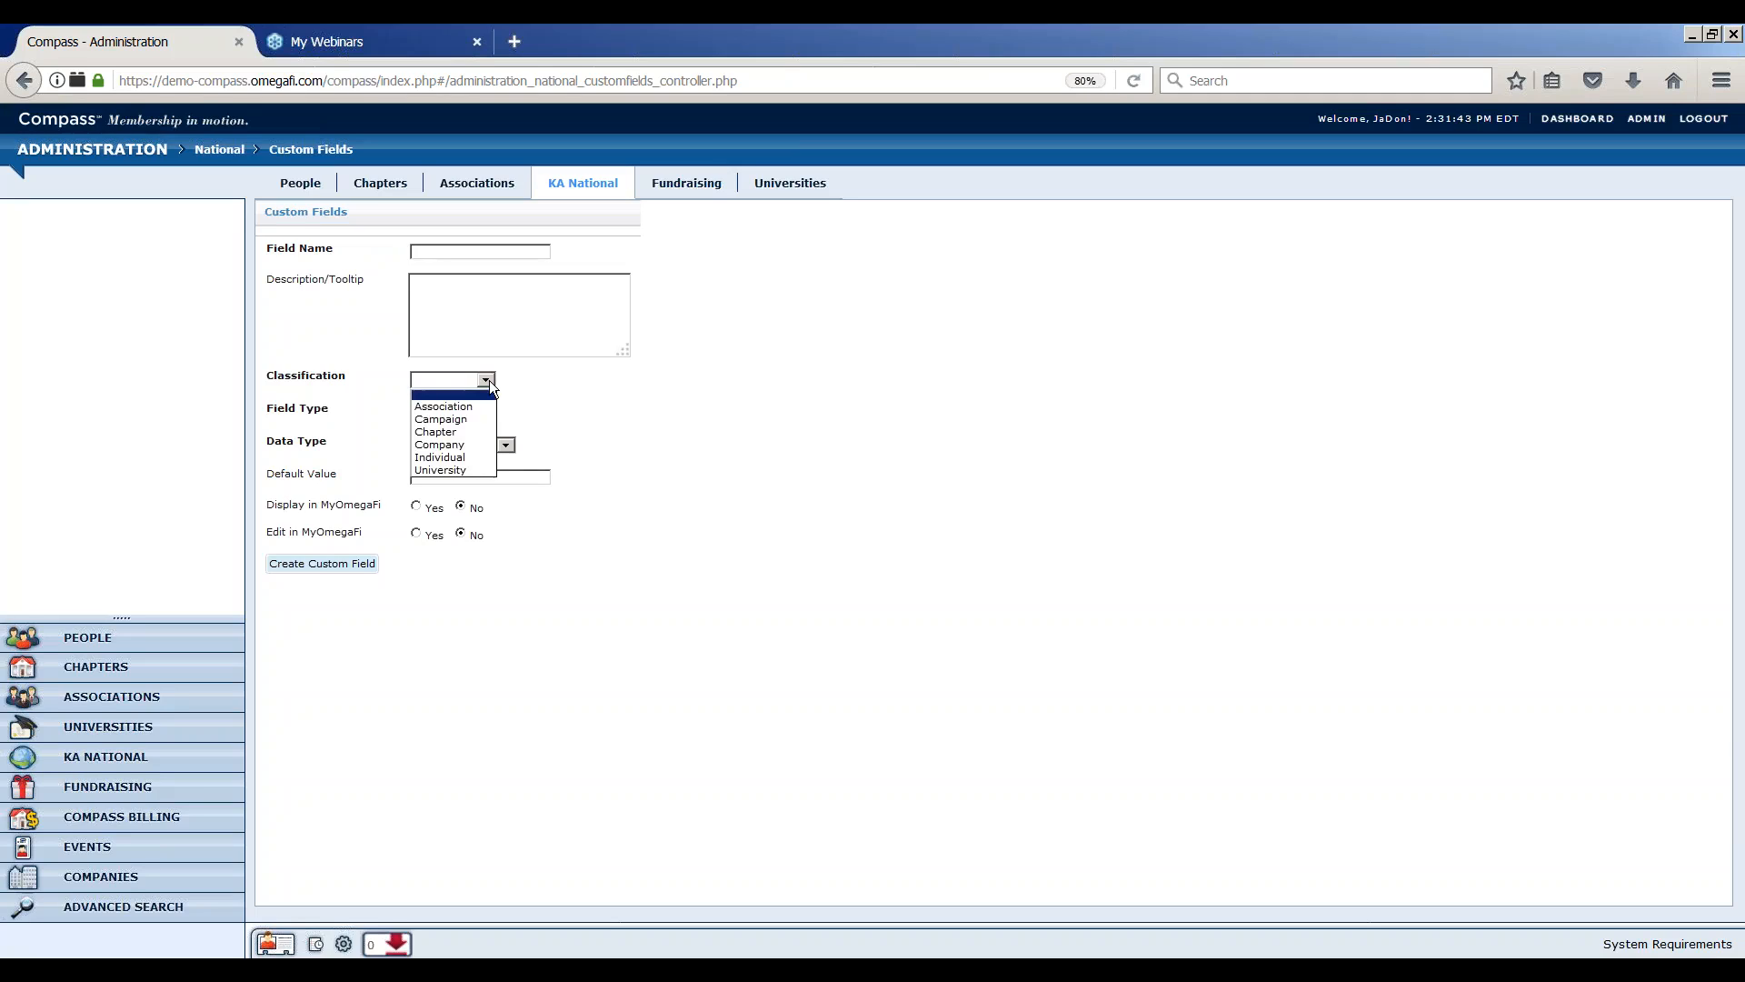
left_click(512, 379)
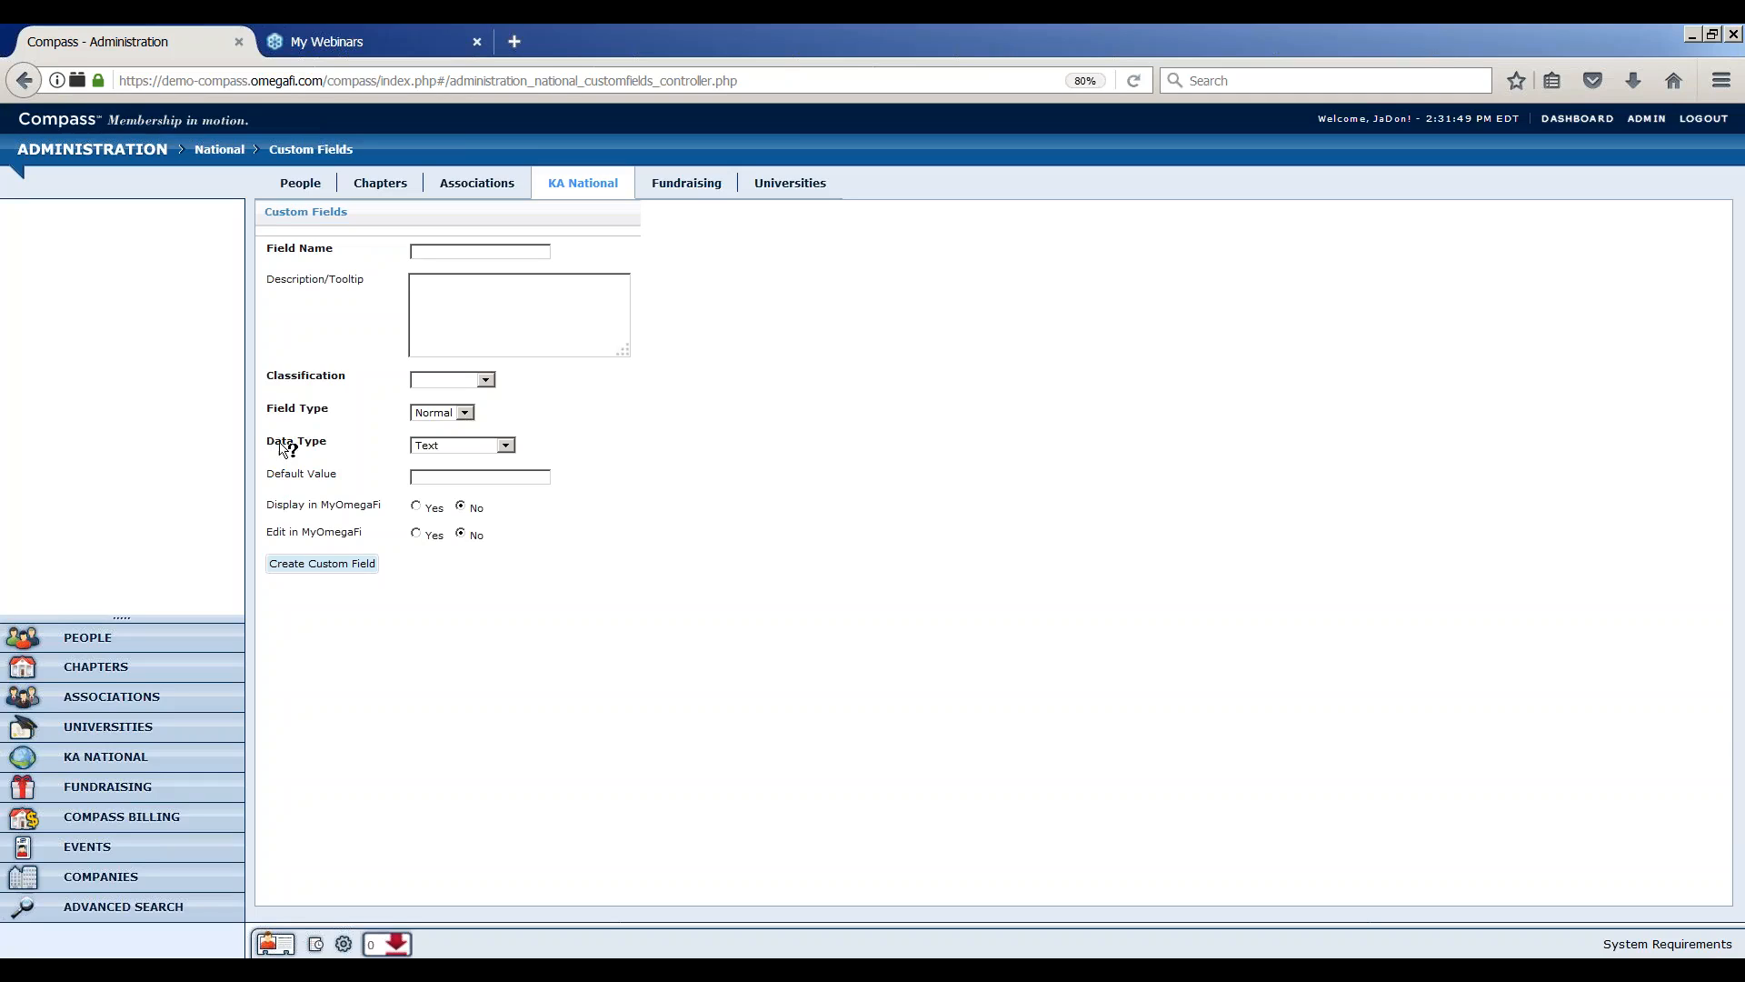
left_click(504, 446)
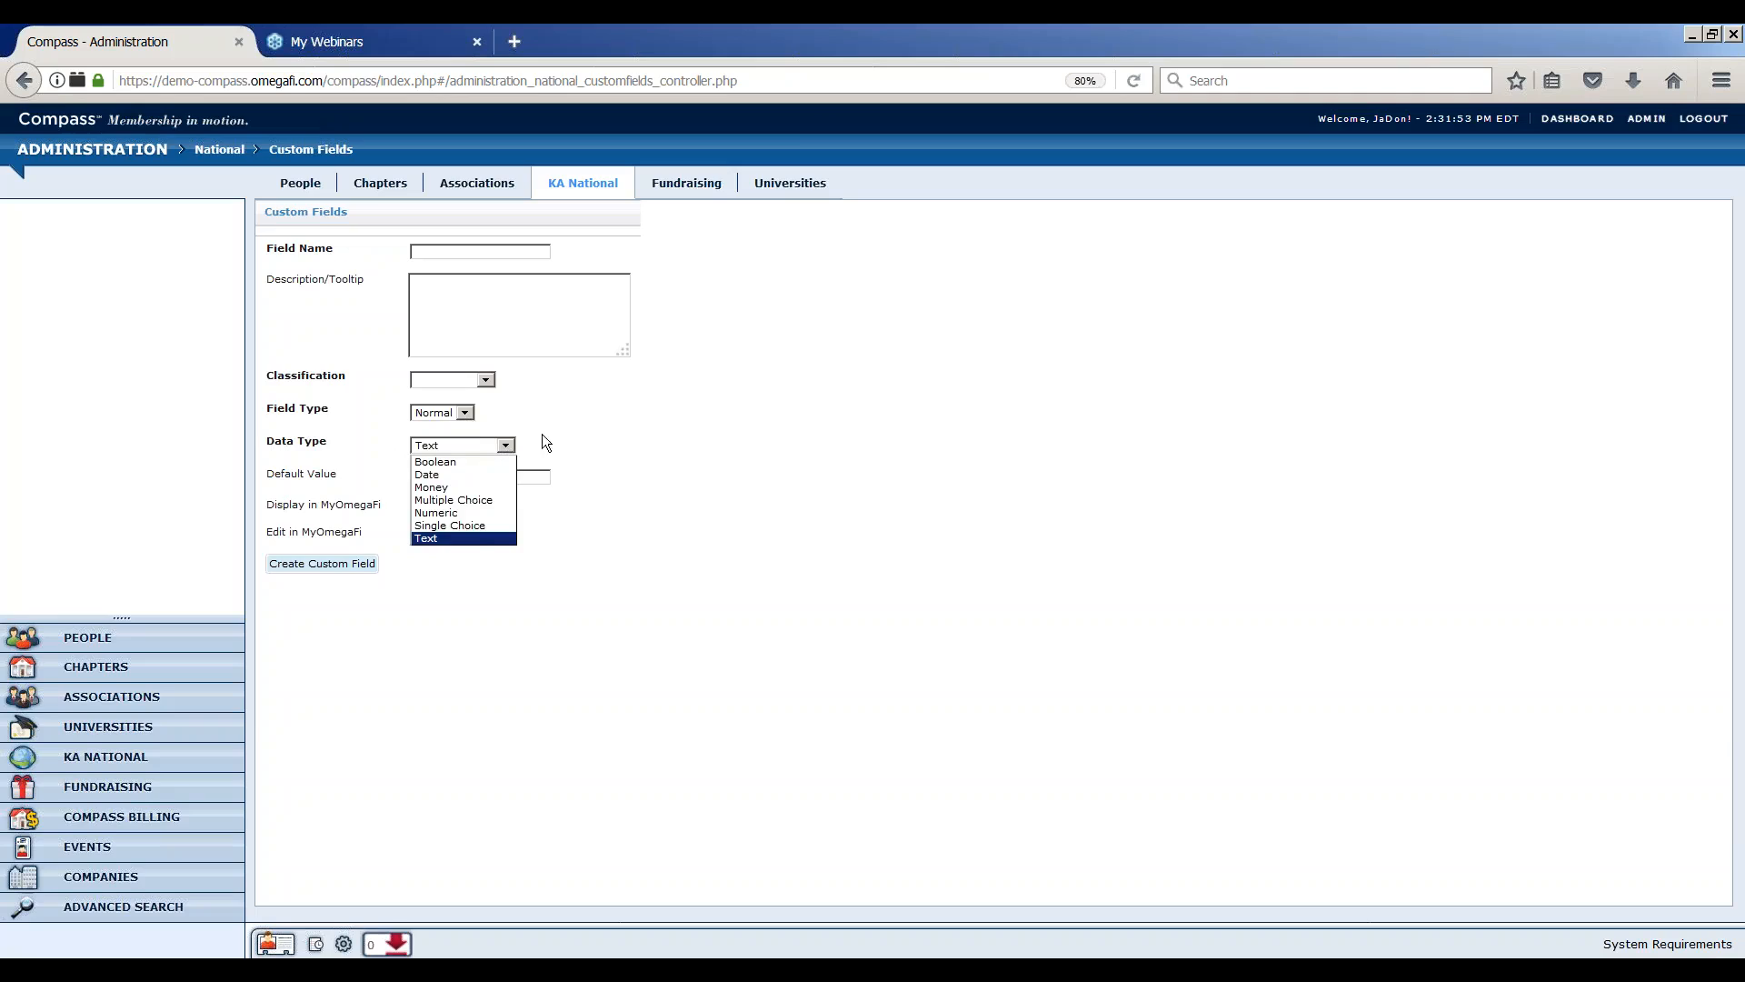
left_click(542, 434)
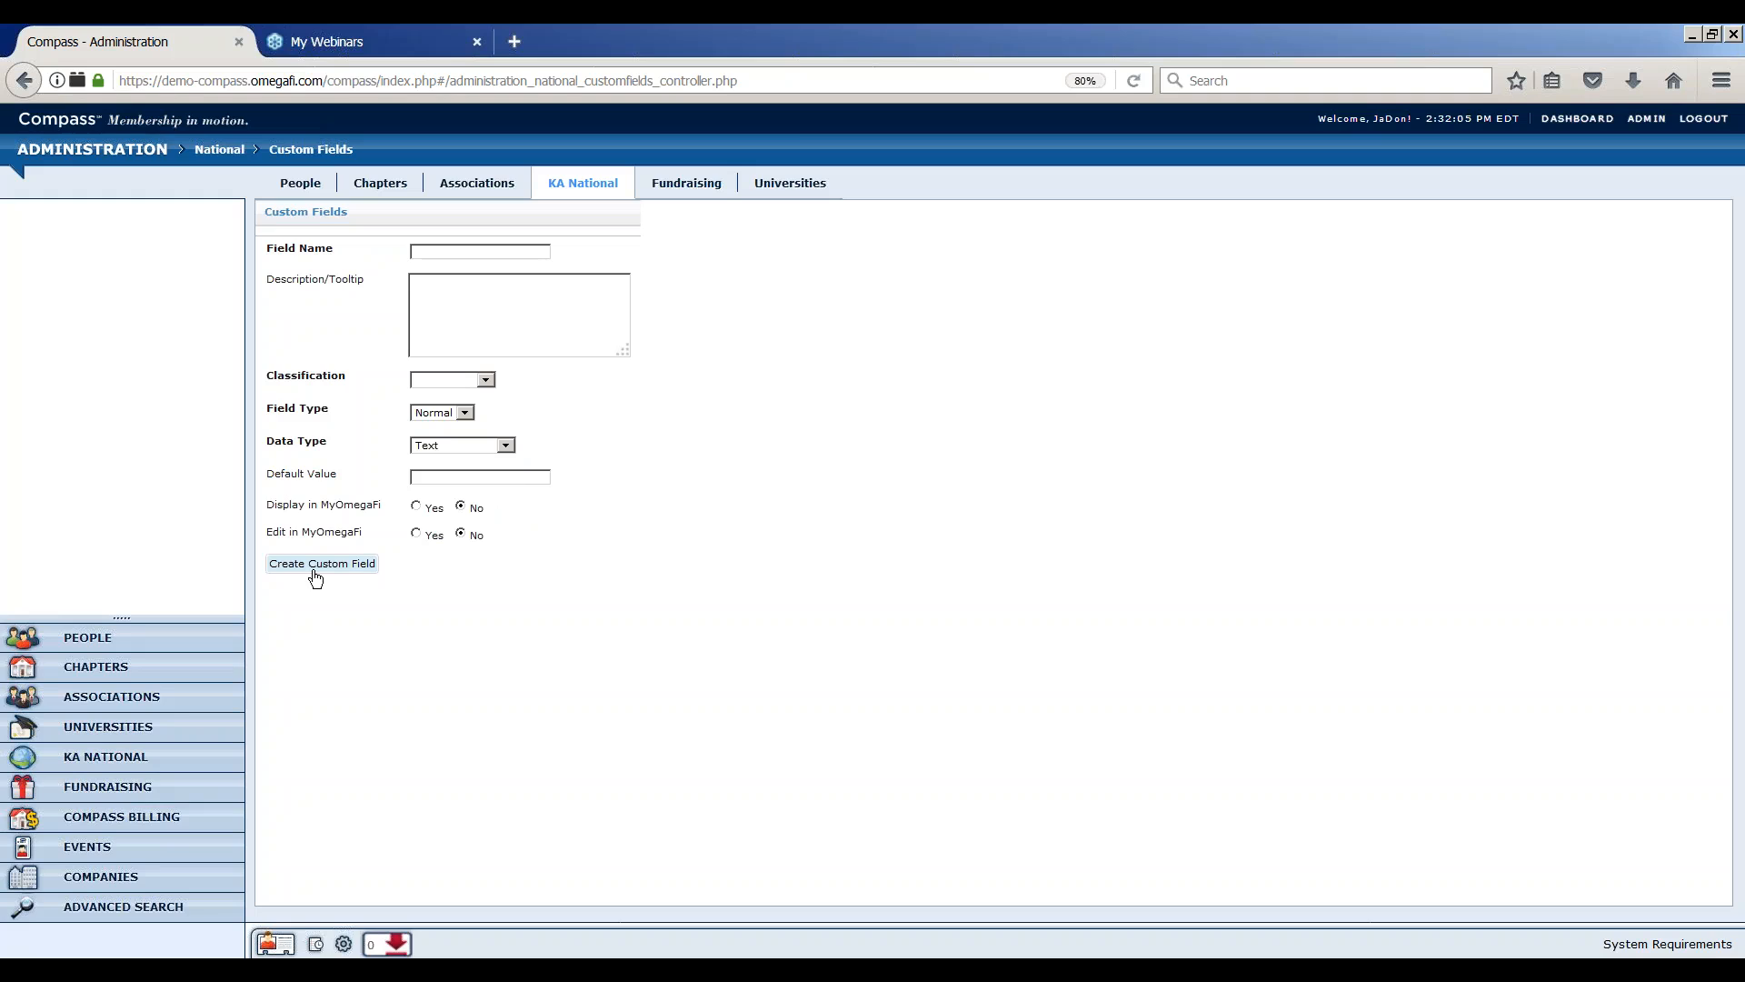
Open the new award type form under KA National award types
left_click(600, 185)
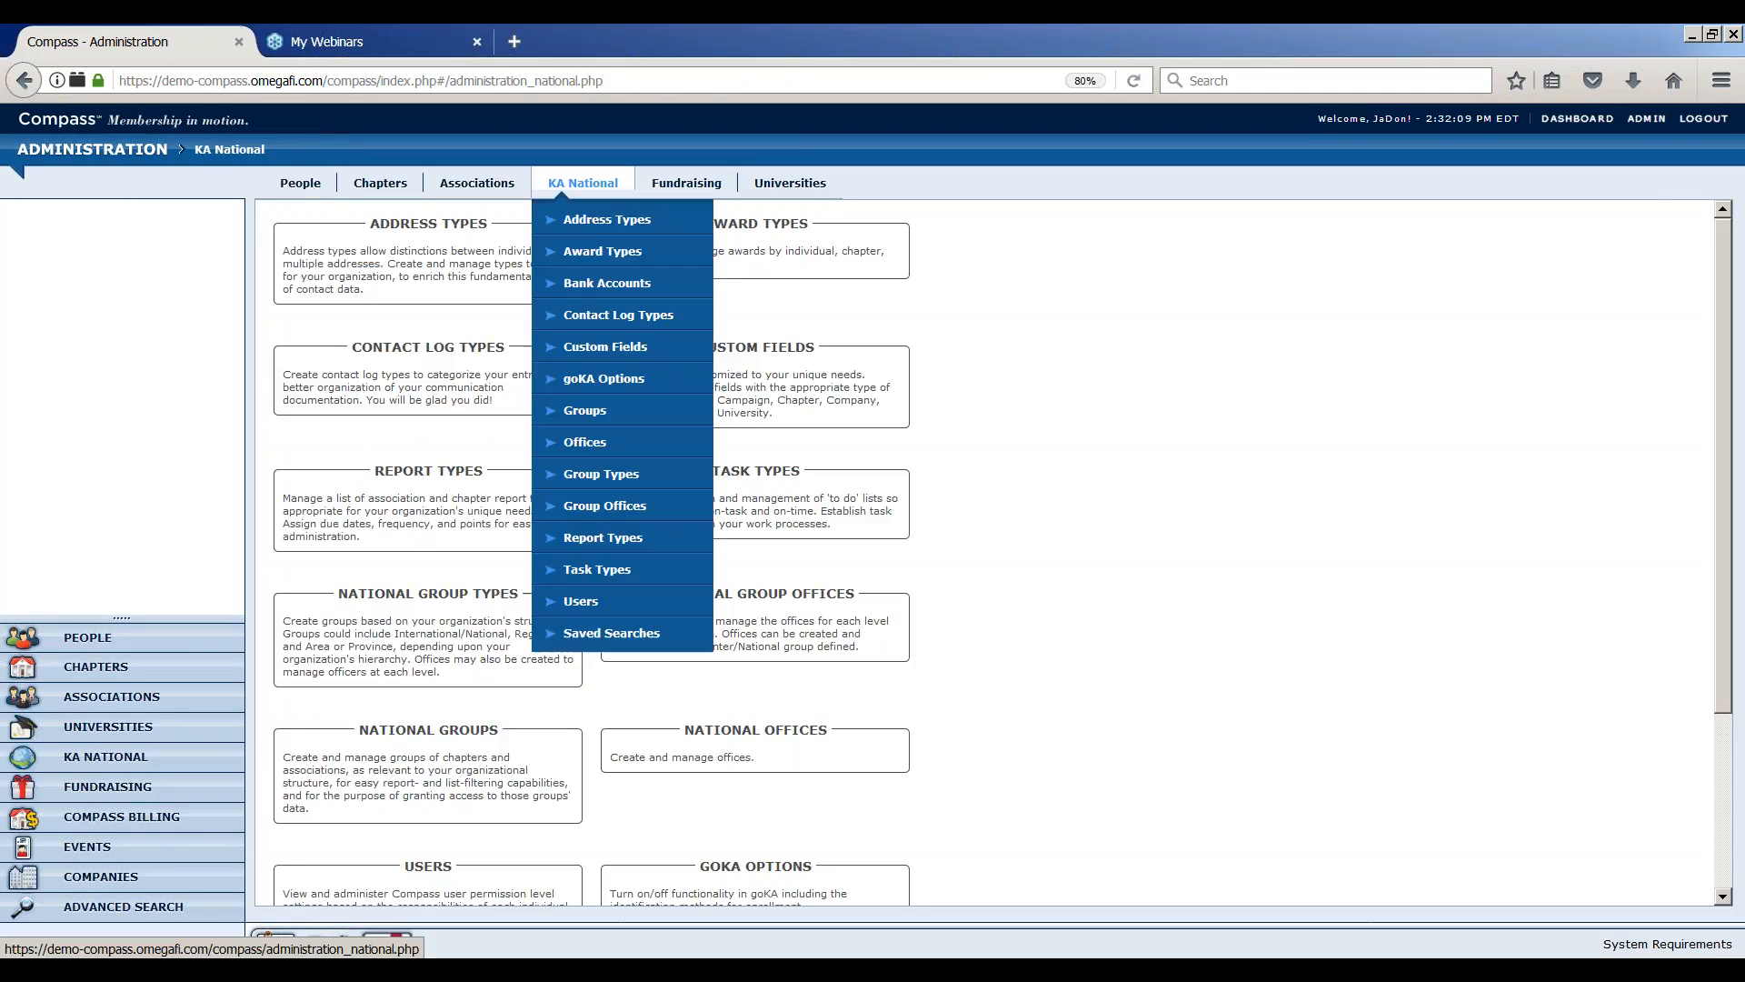
left_click(755, 245)
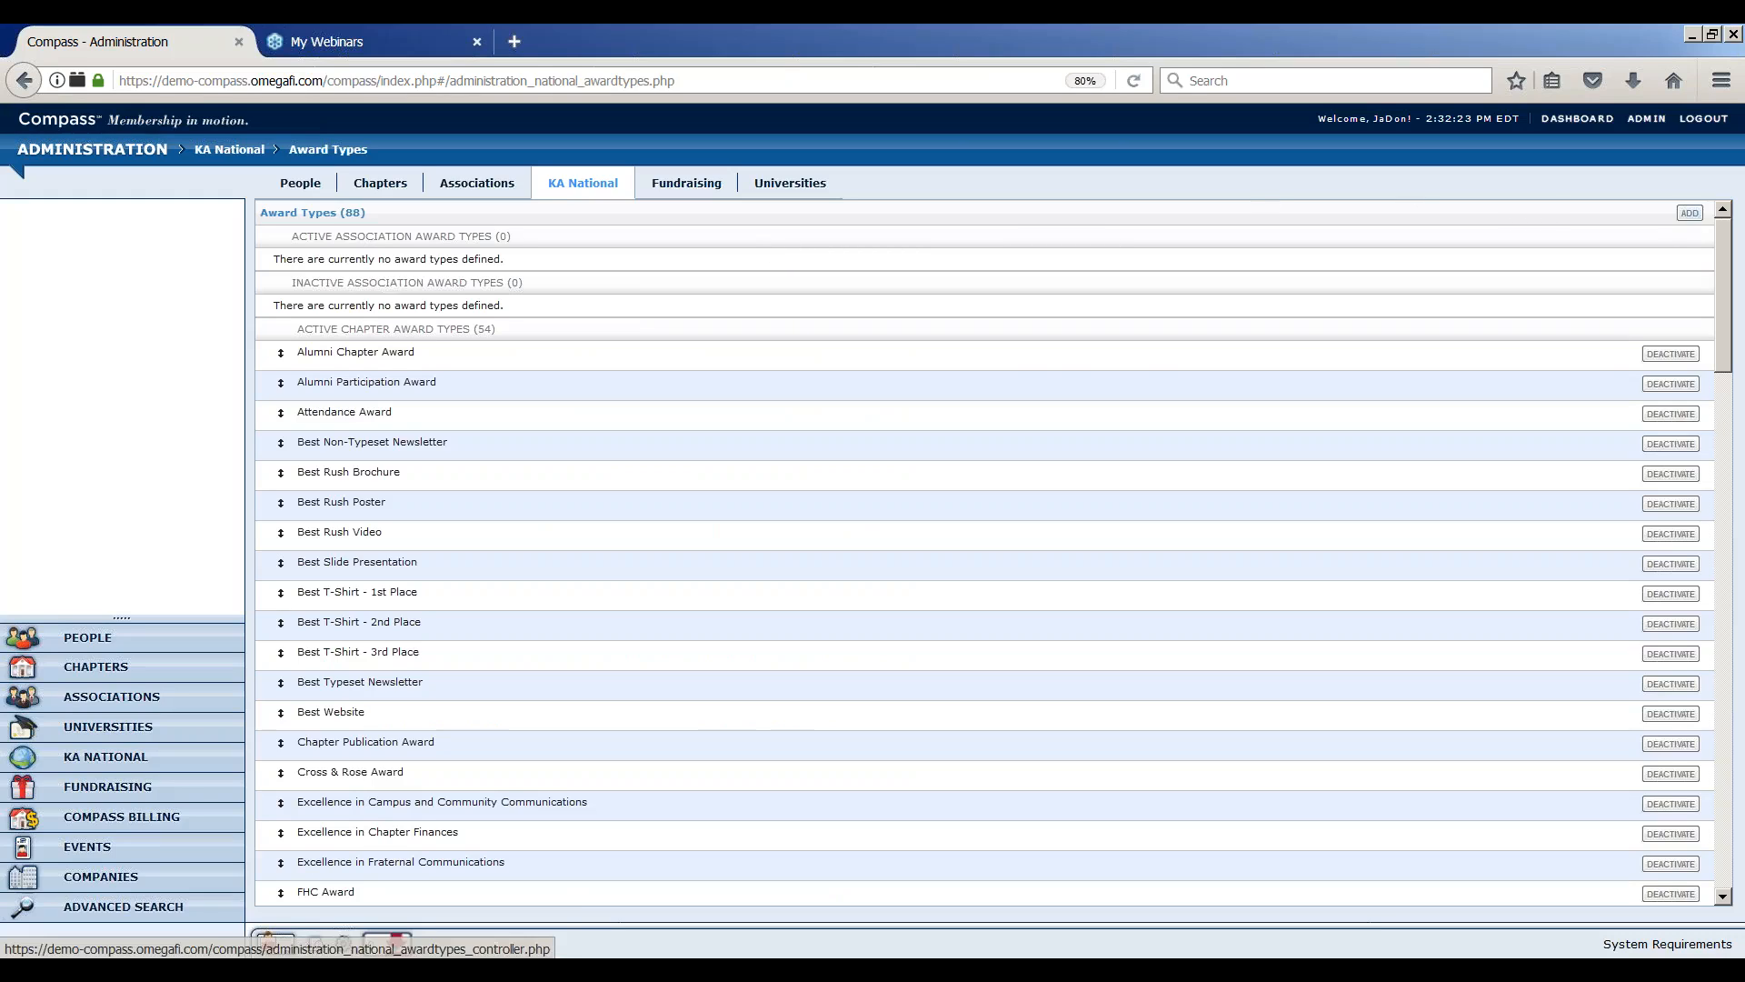
left_click(1689, 212)
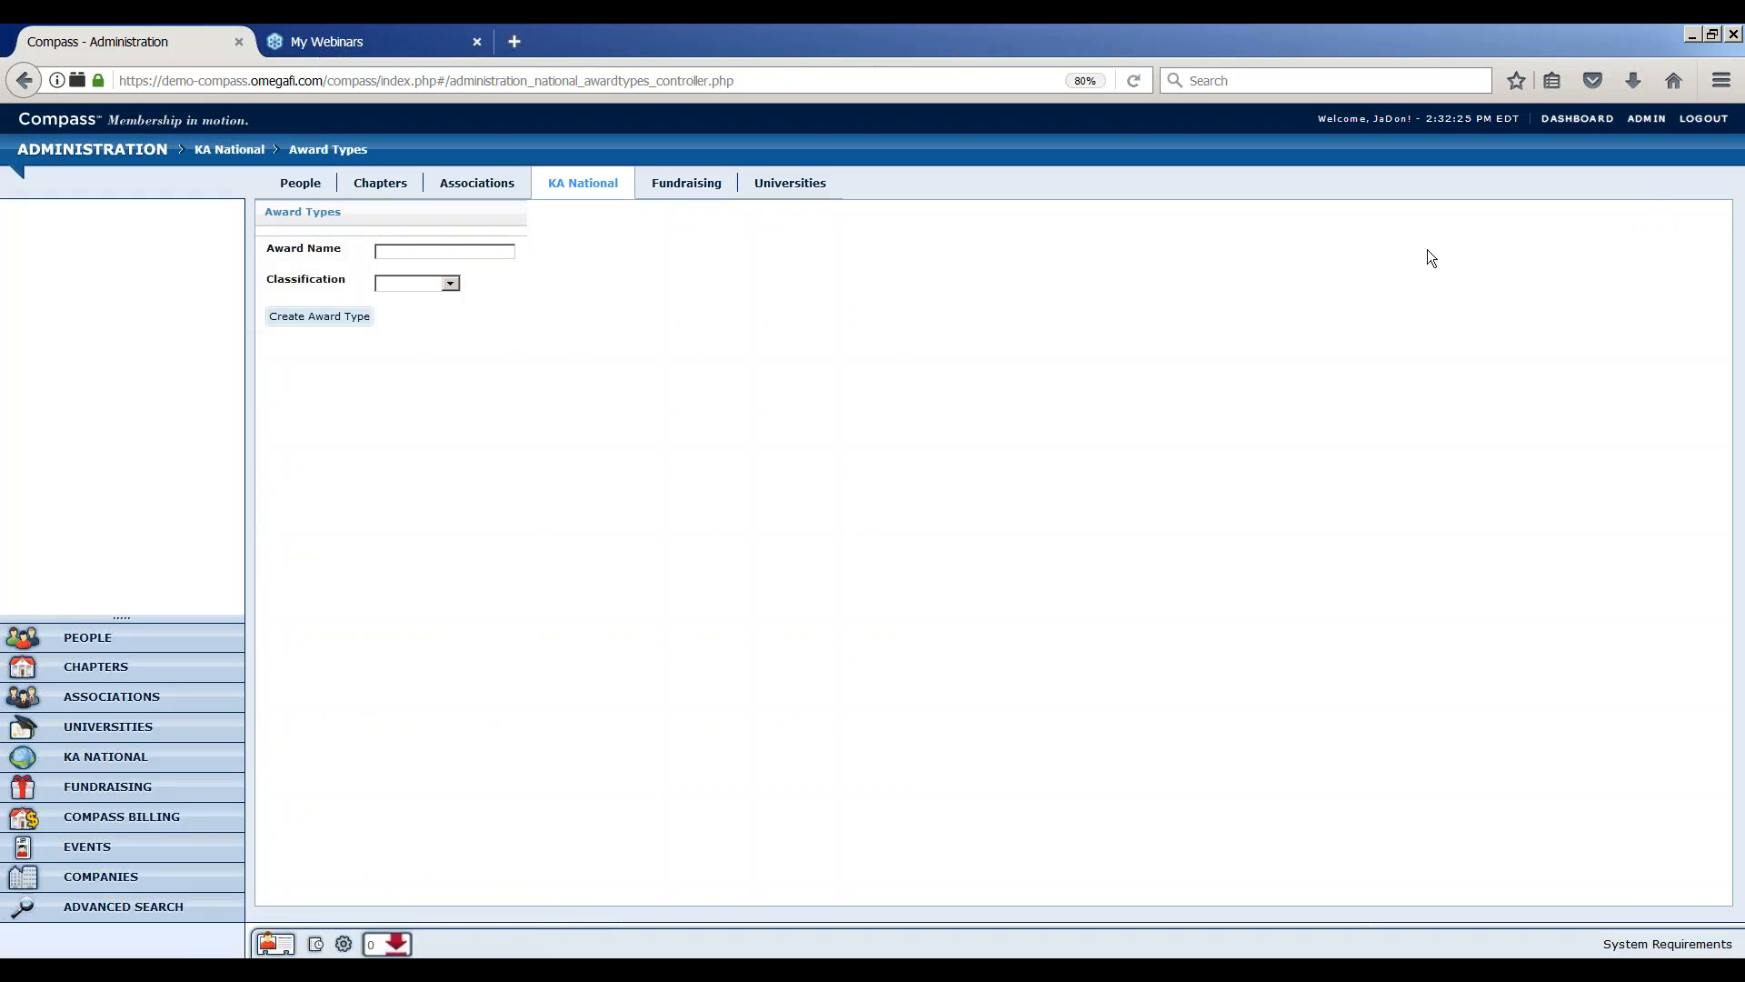